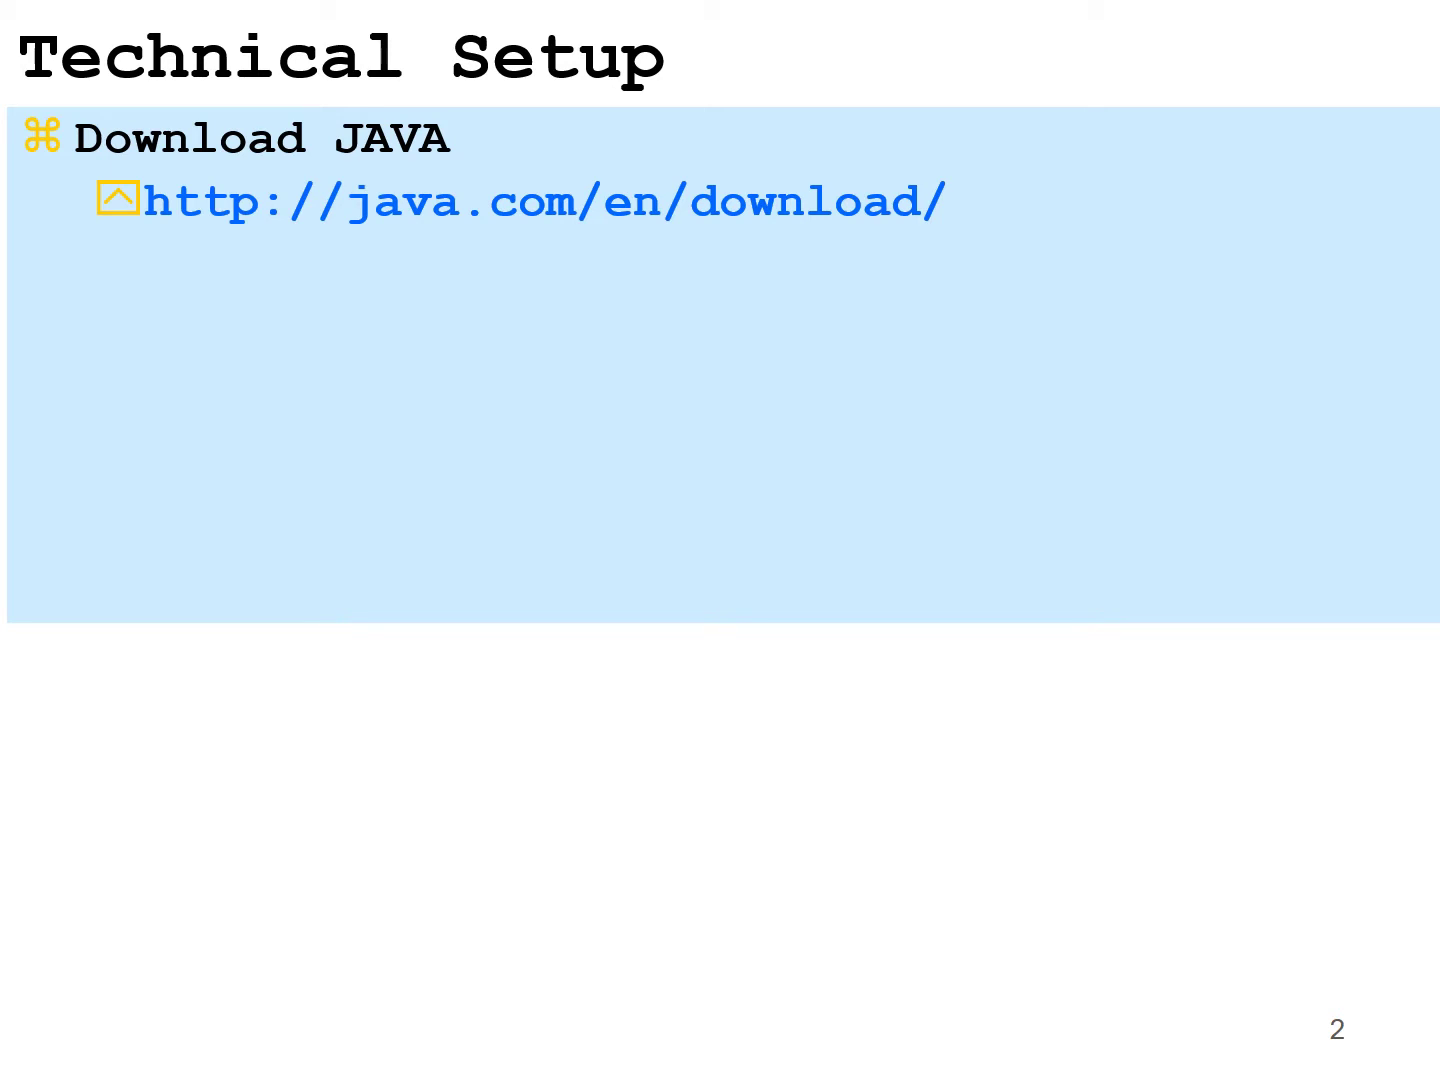
Reveal the Adobe Flash Player bullet below the Java link on the Technical Setup slide
key(Right)
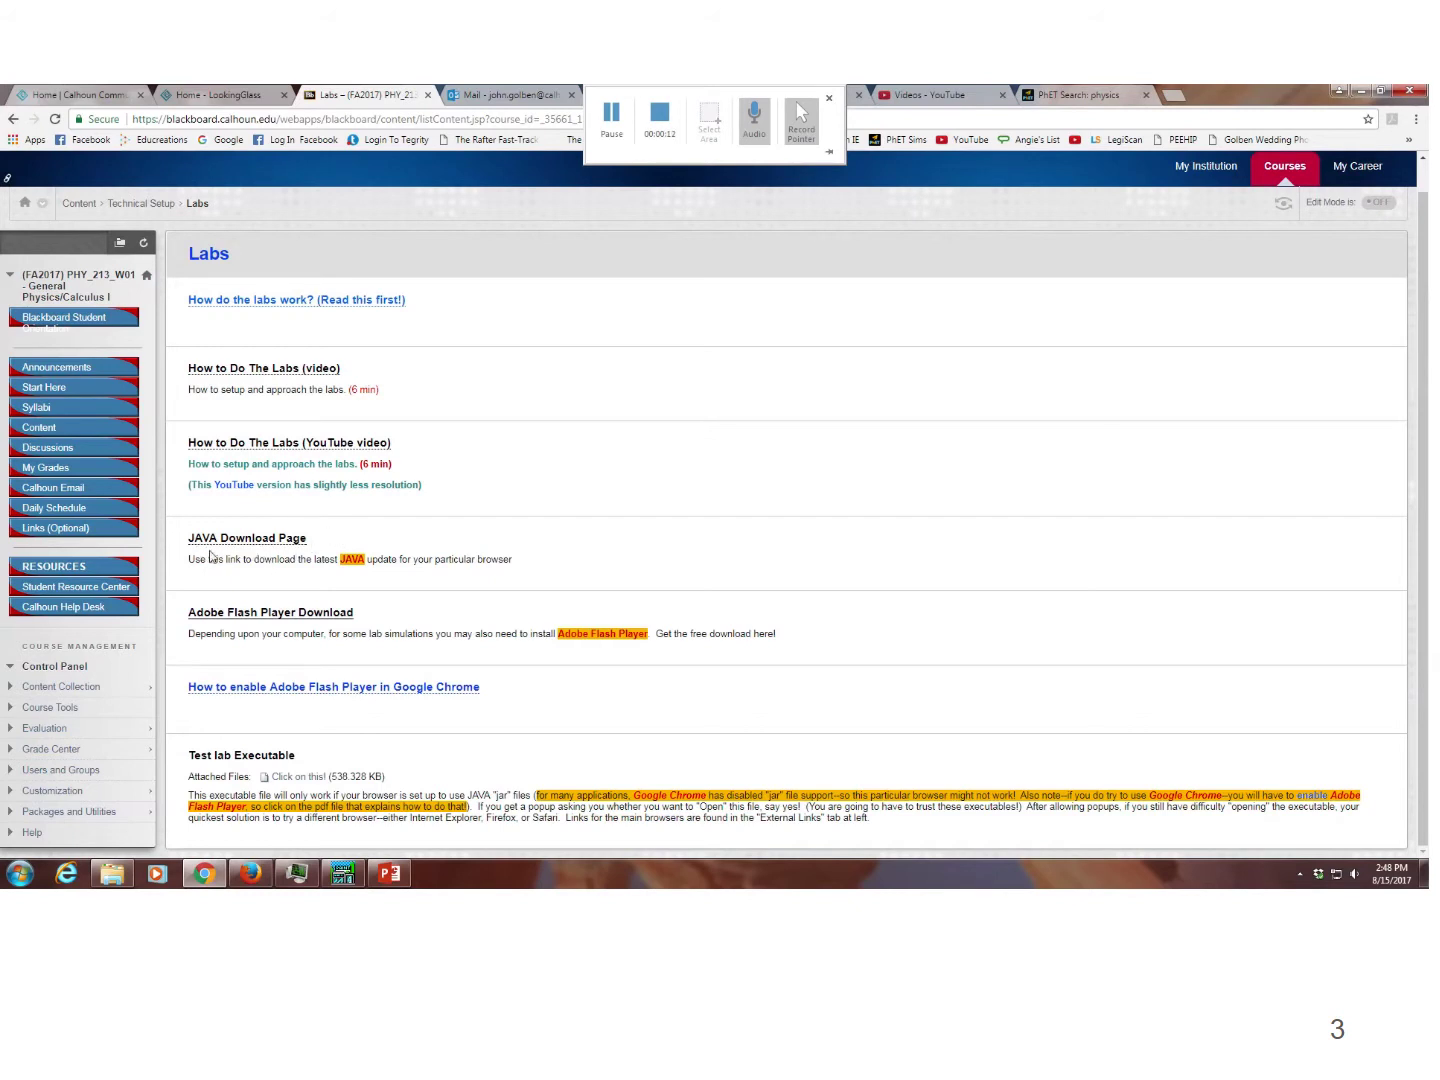
Open java.com's Free Java Download page for Version 8 Update 144 via the JAVA Download Page link
click(270, 541)
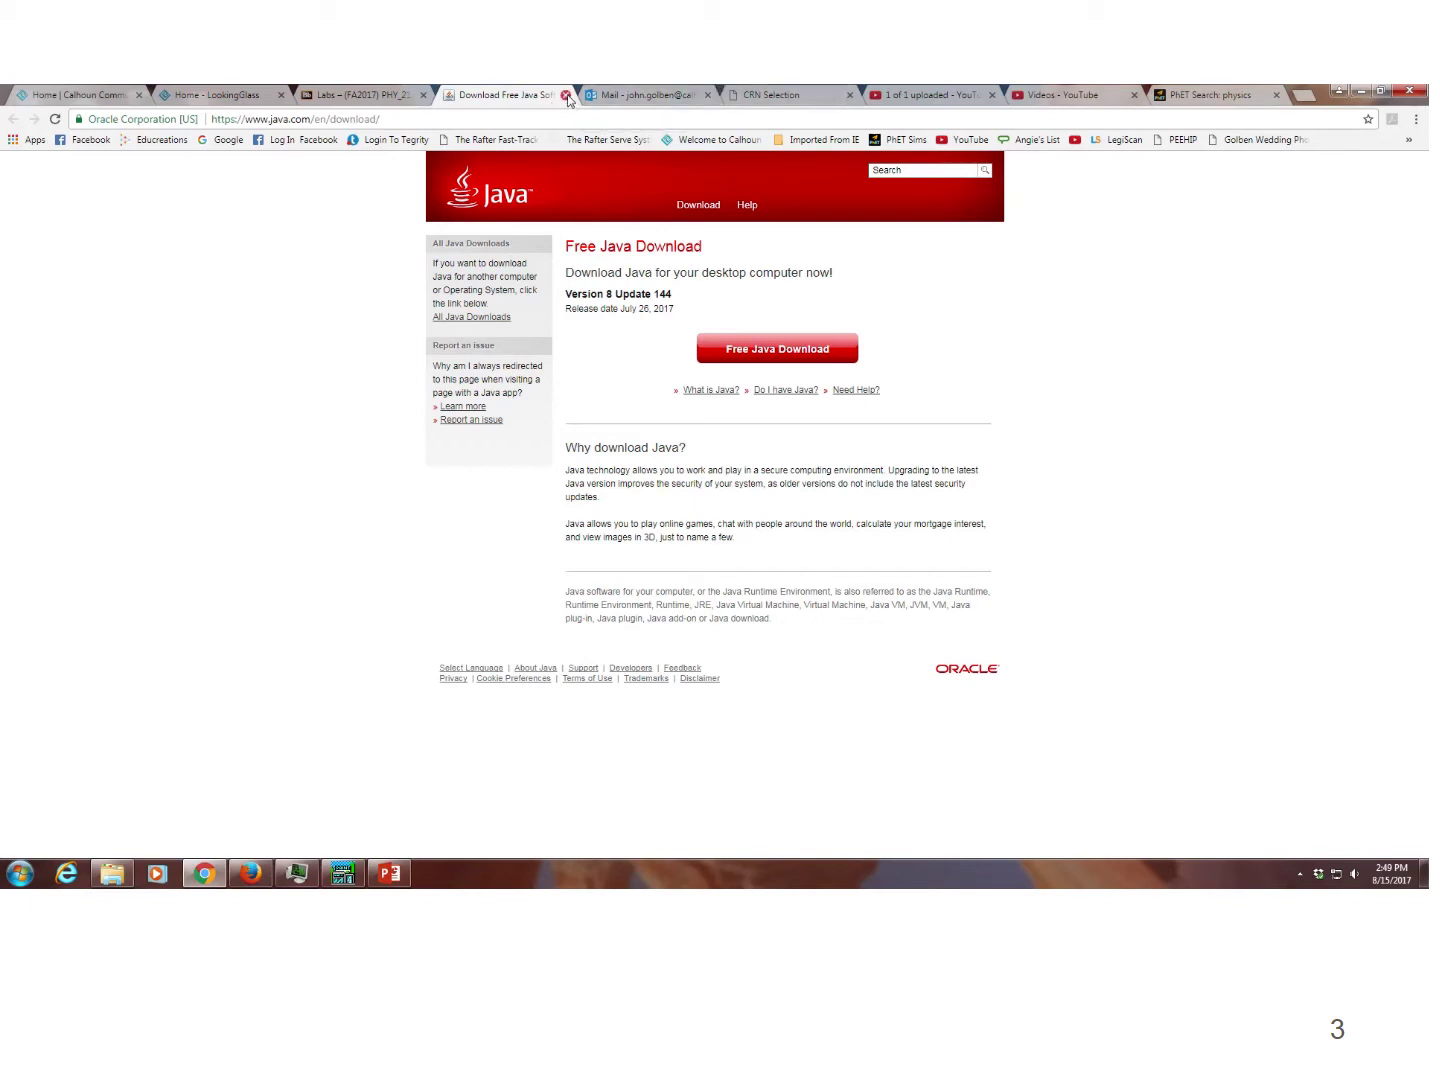
click(370, 96)
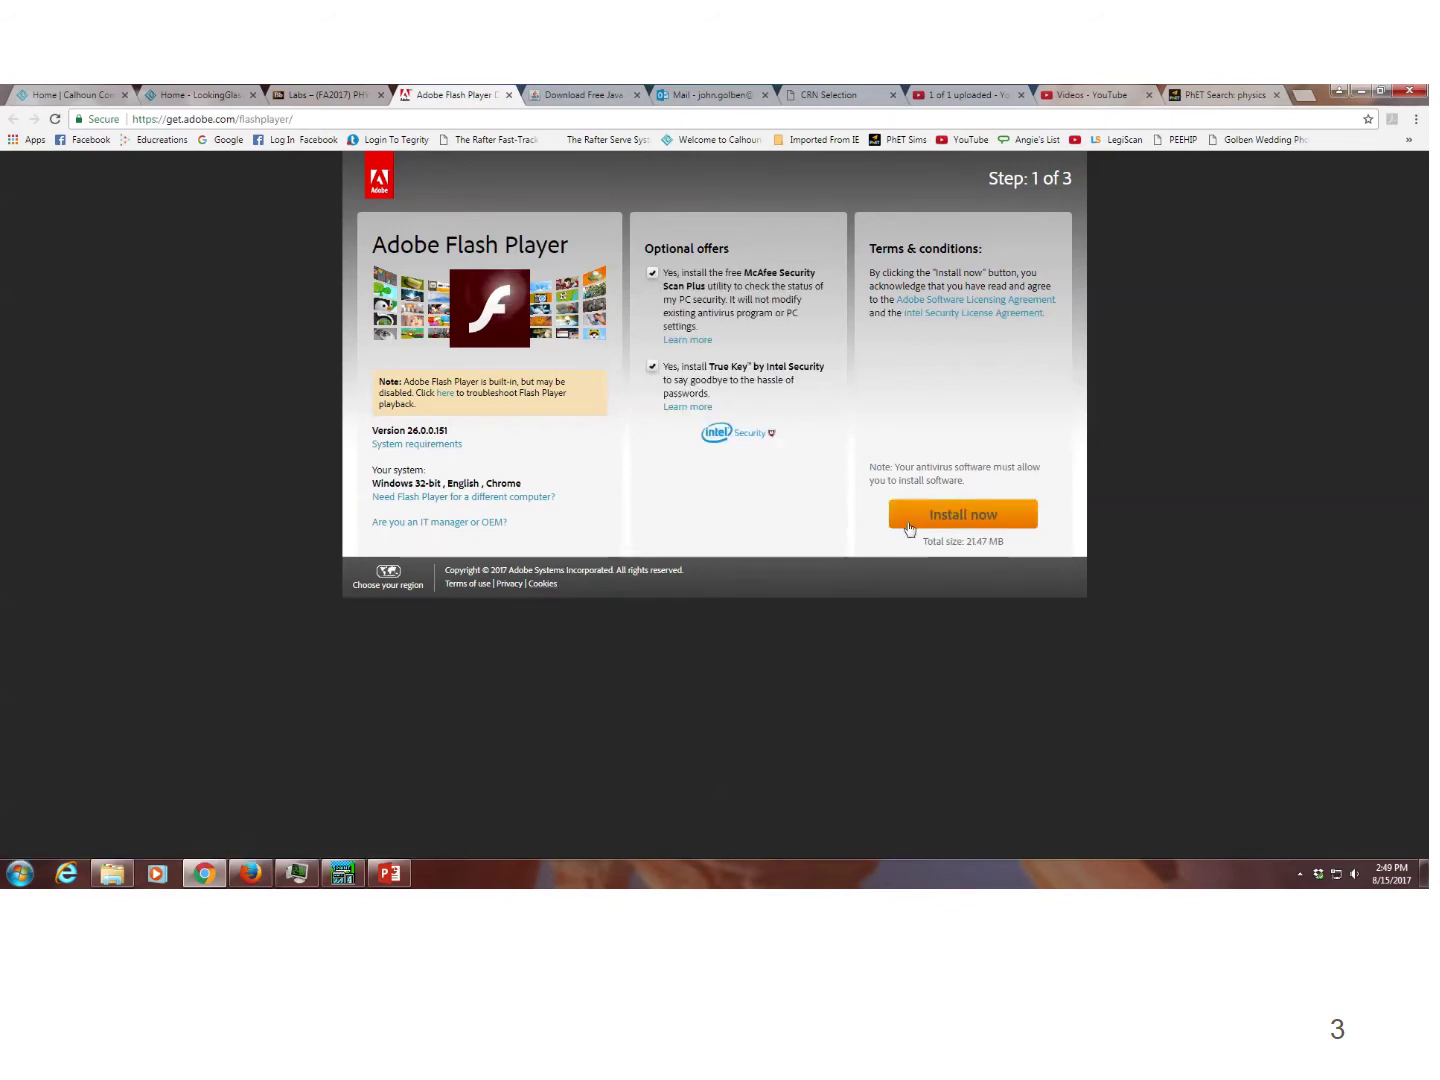
click(653, 367)
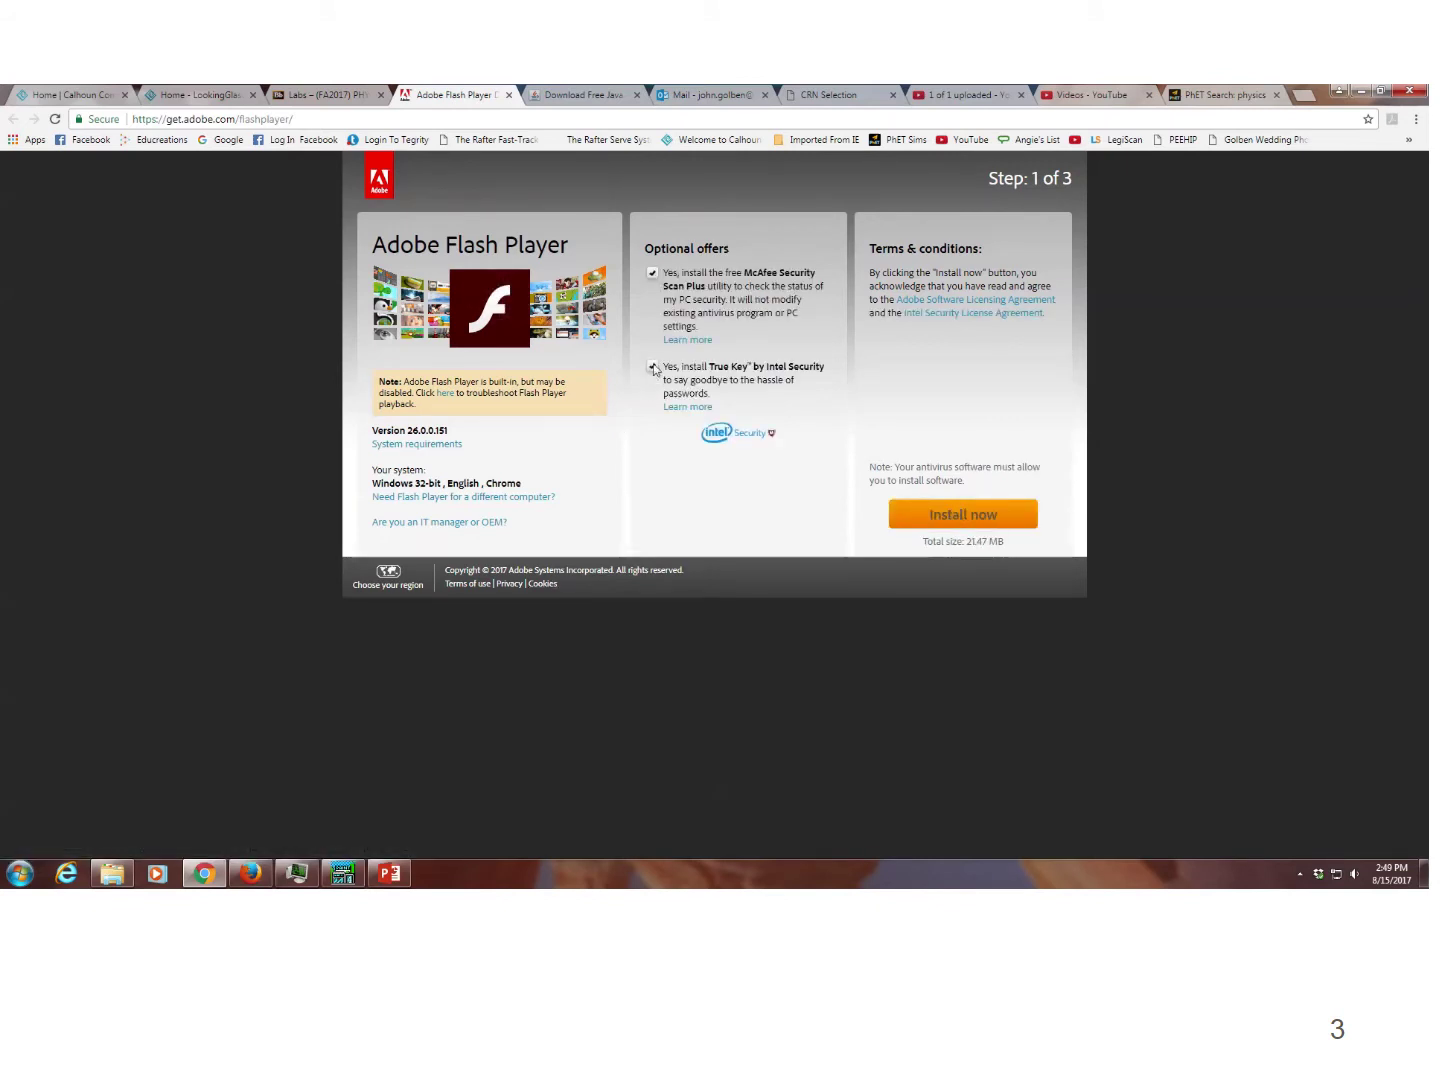
click(653, 273)
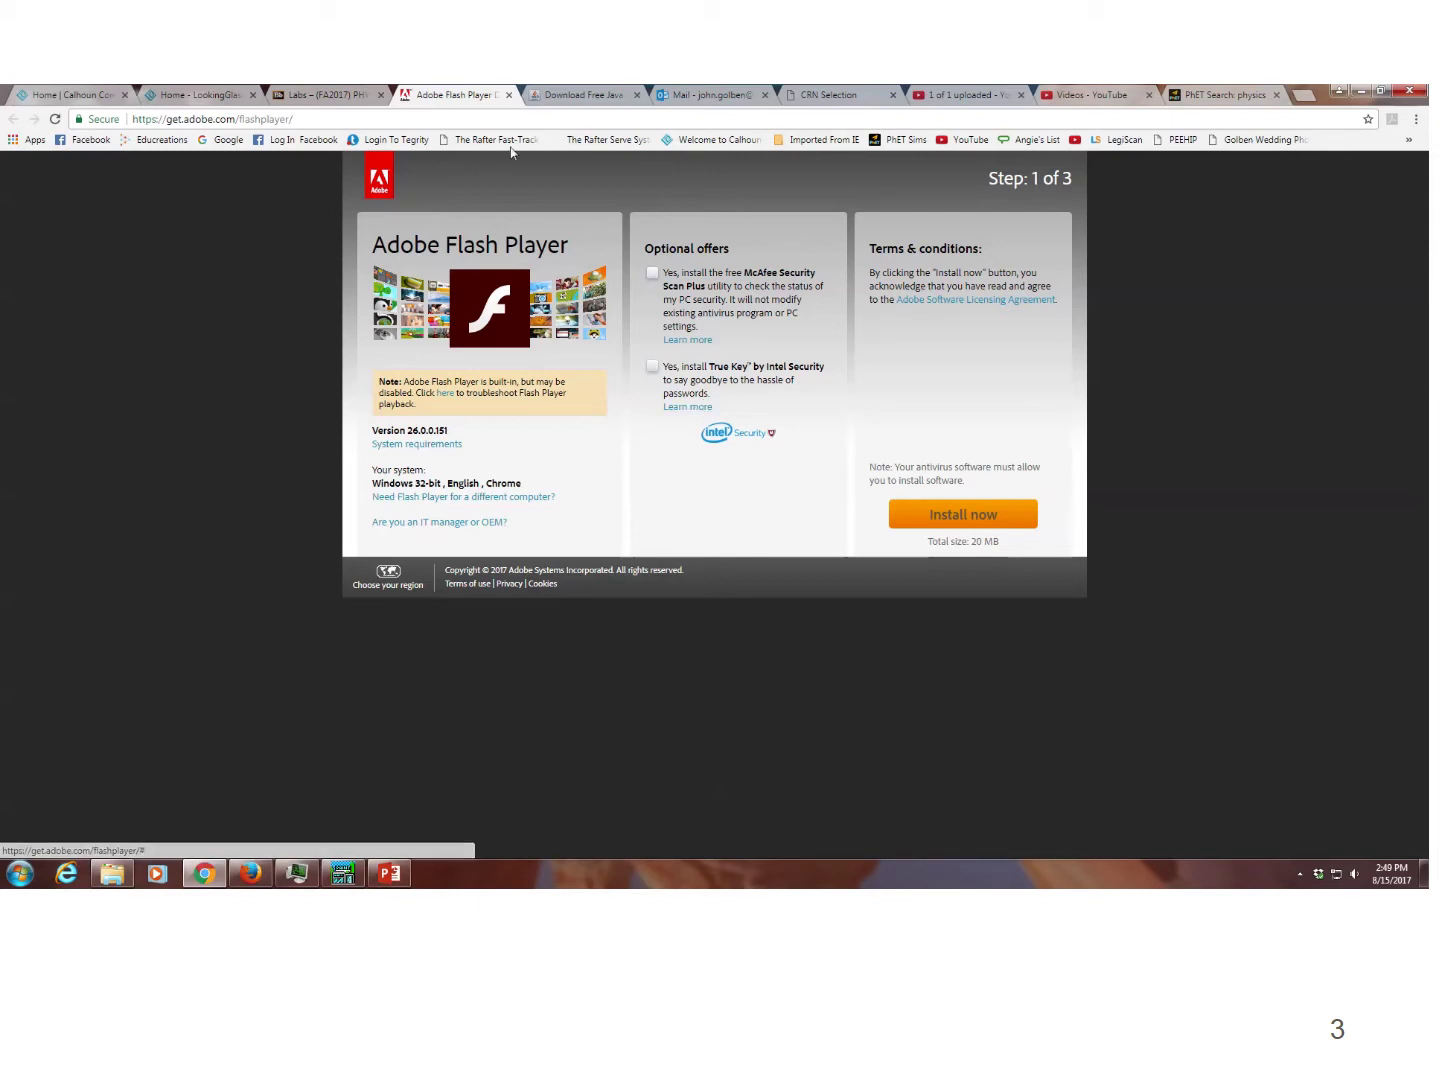
click(509, 95)
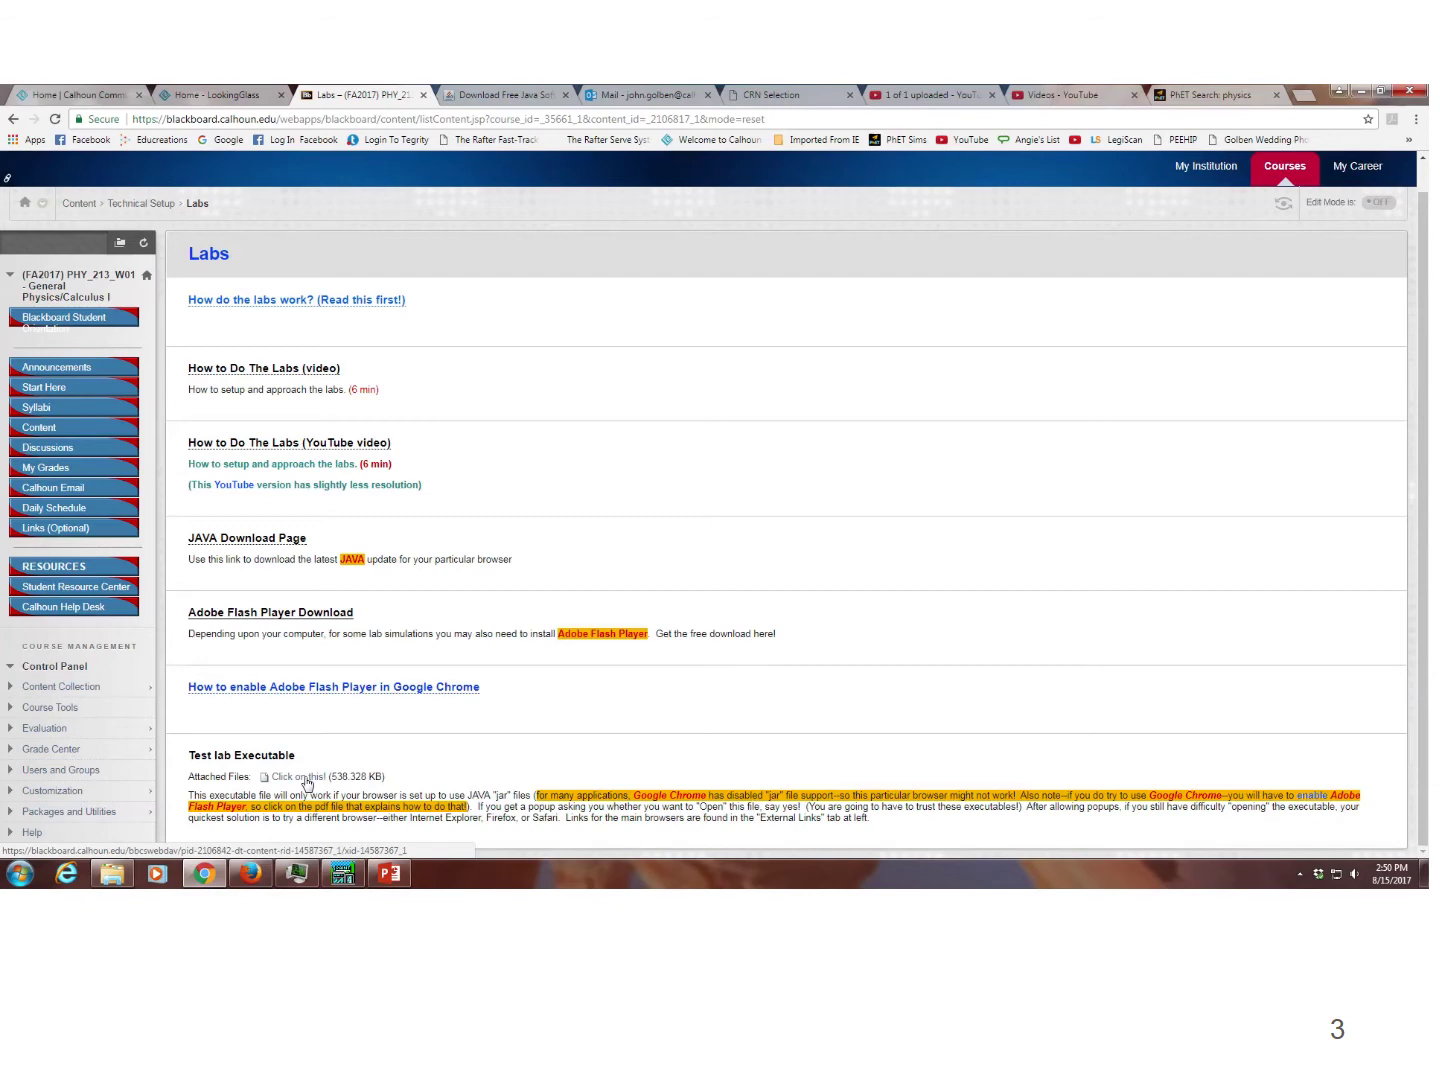
Download and keep the projectile-motion test lab file, then open it to launch Projectile Motion 2.03
click(306, 781)
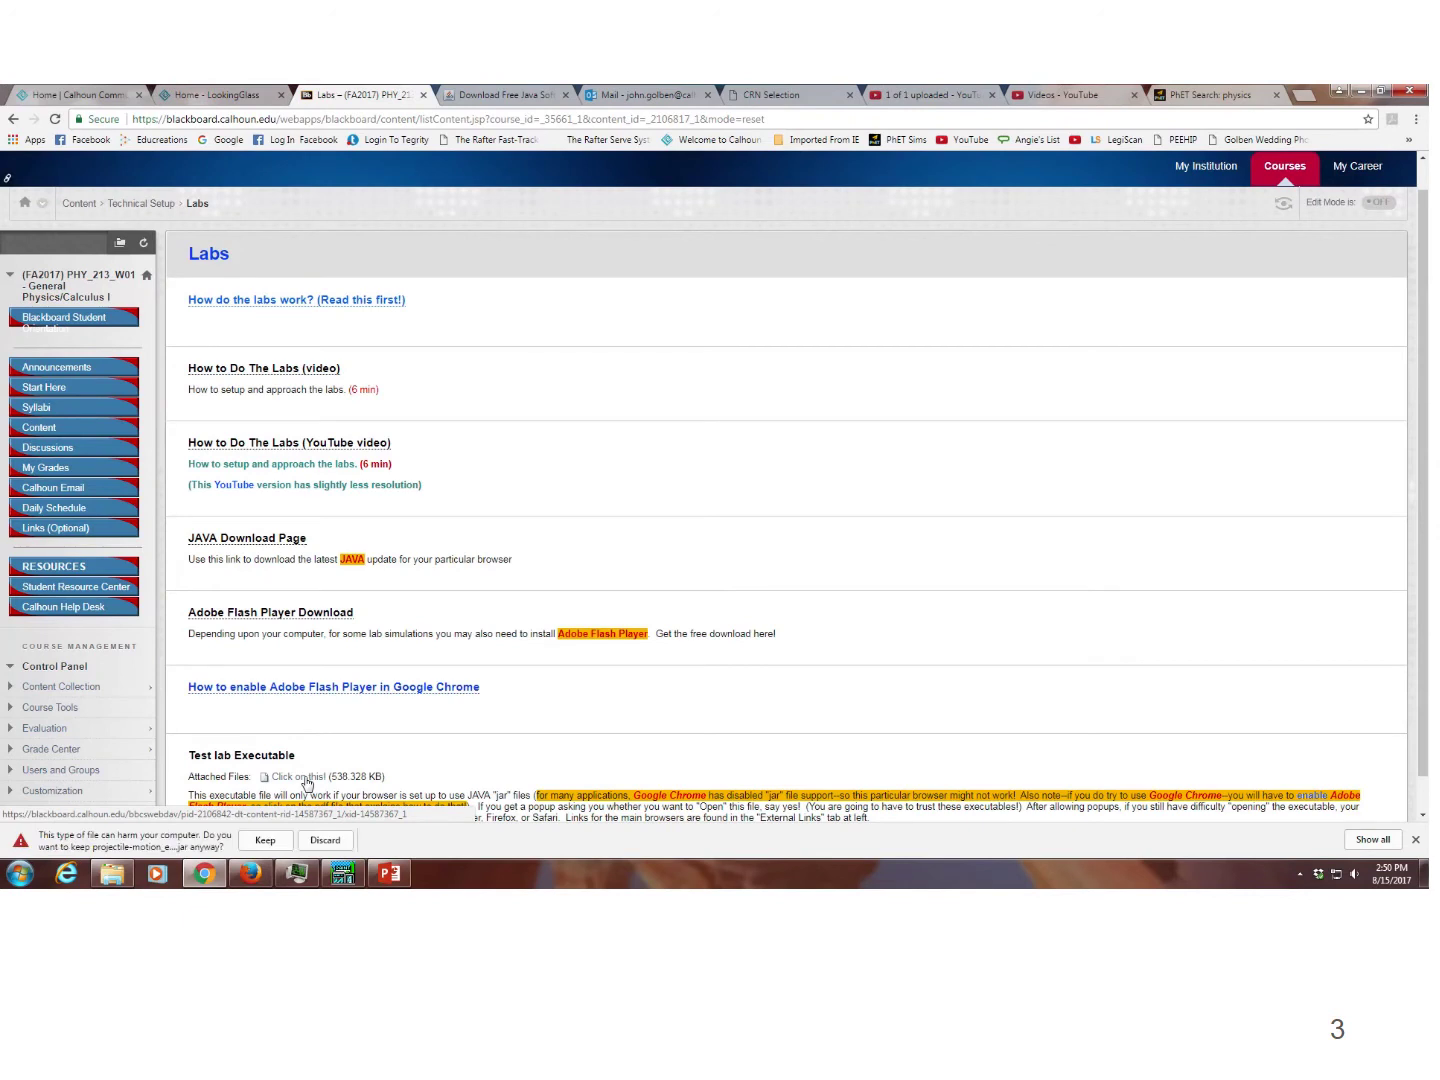
click(264, 843)
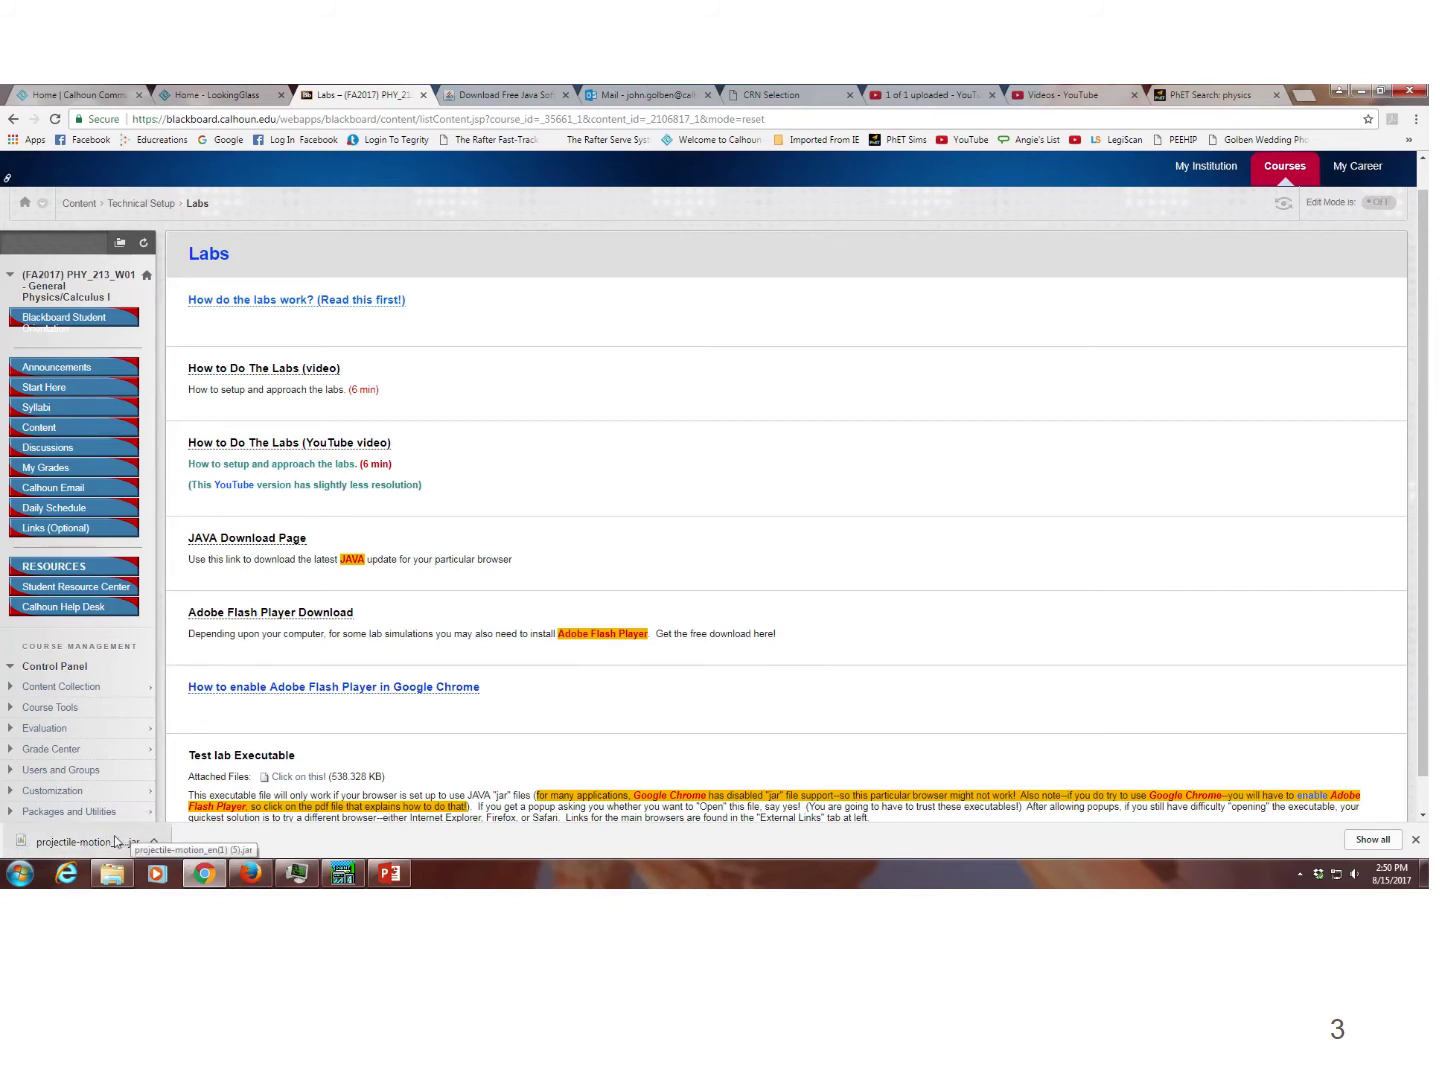
click(156, 842)
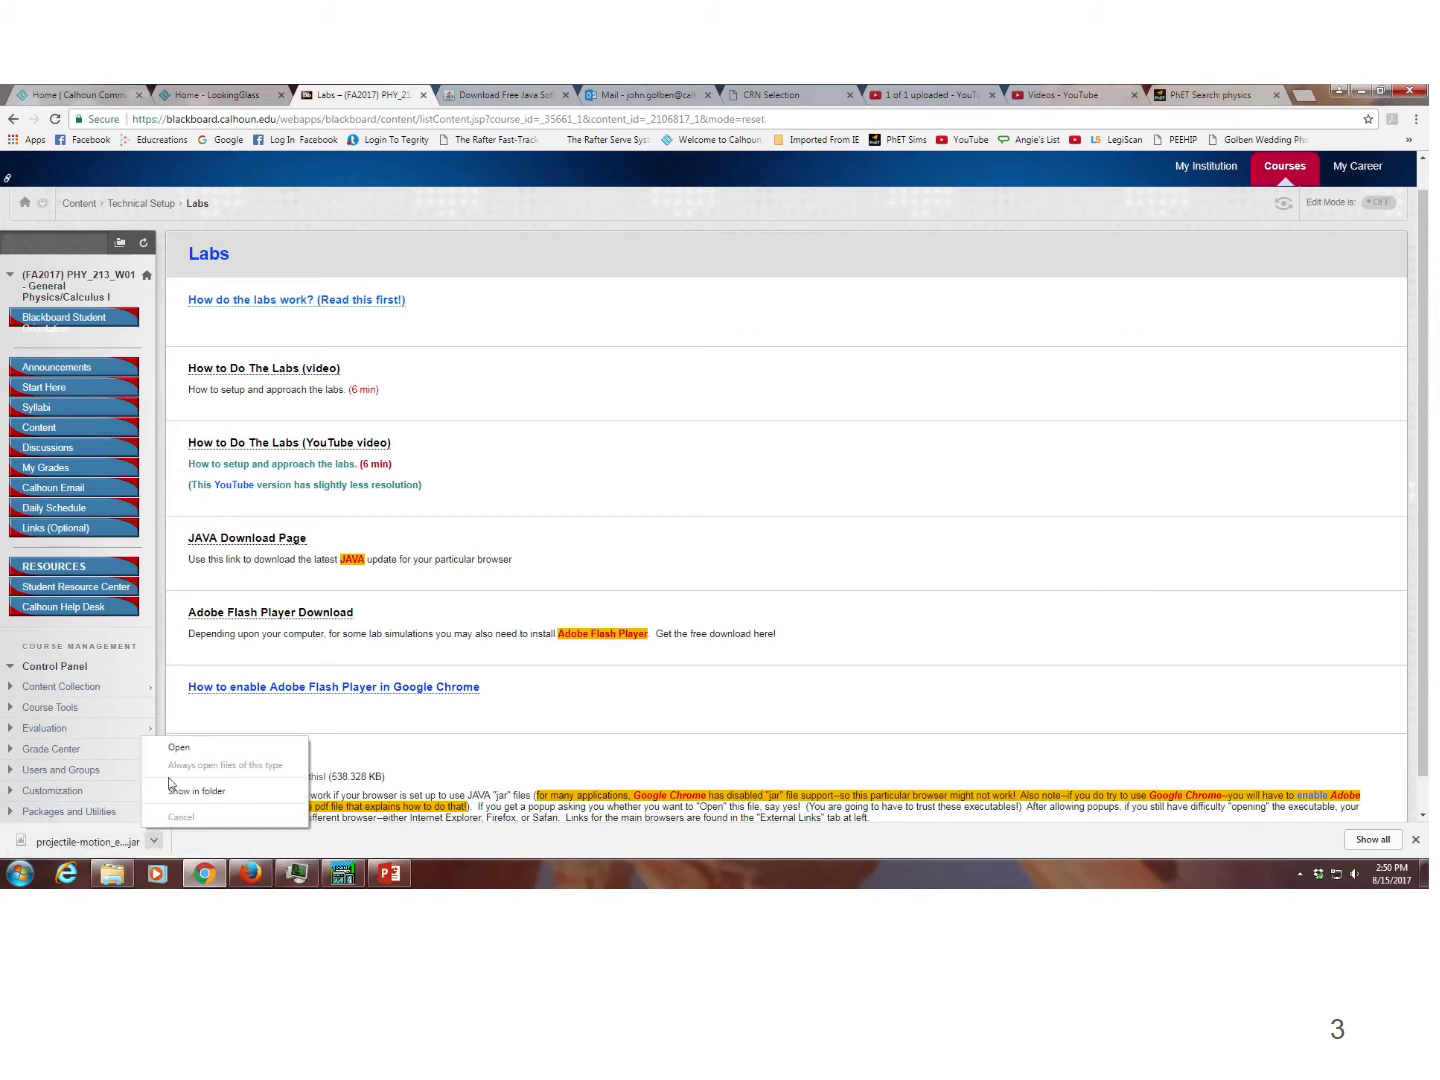
click(194, 750)
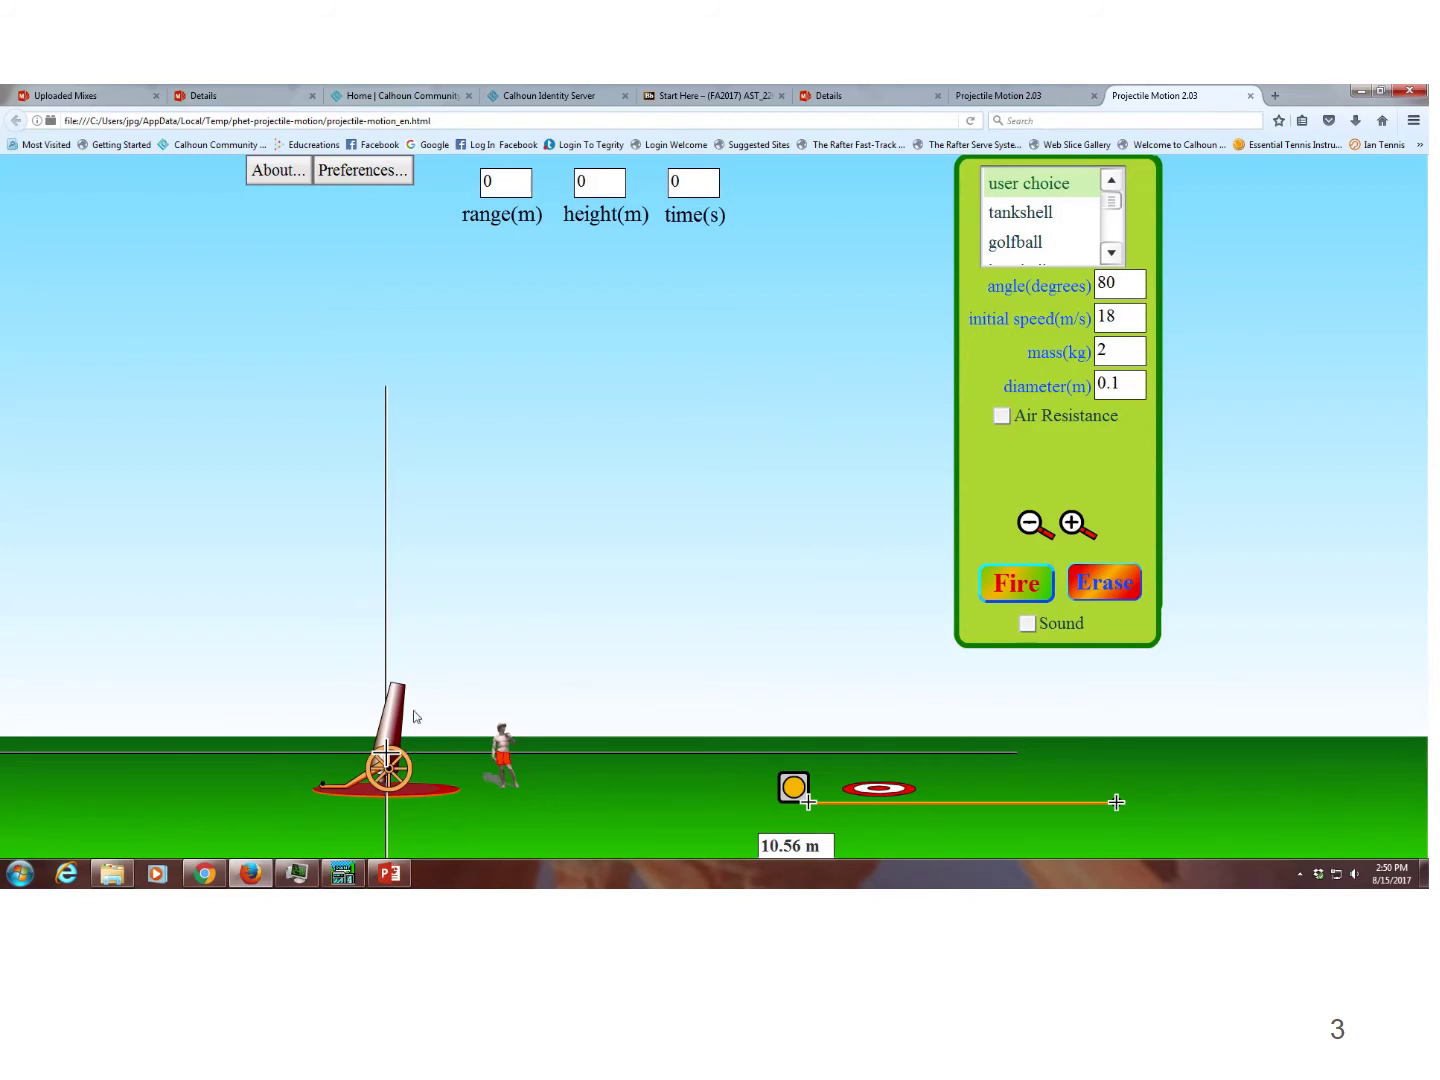
Raise the cannon onto a tall pedestal and aim it at 66.4 degrees
mouse_move(398, 711)
mouse_down()
mouse_move(432, 733)
mouse_move(397, 700)
mouse_move(422, 703)
mouse_up()
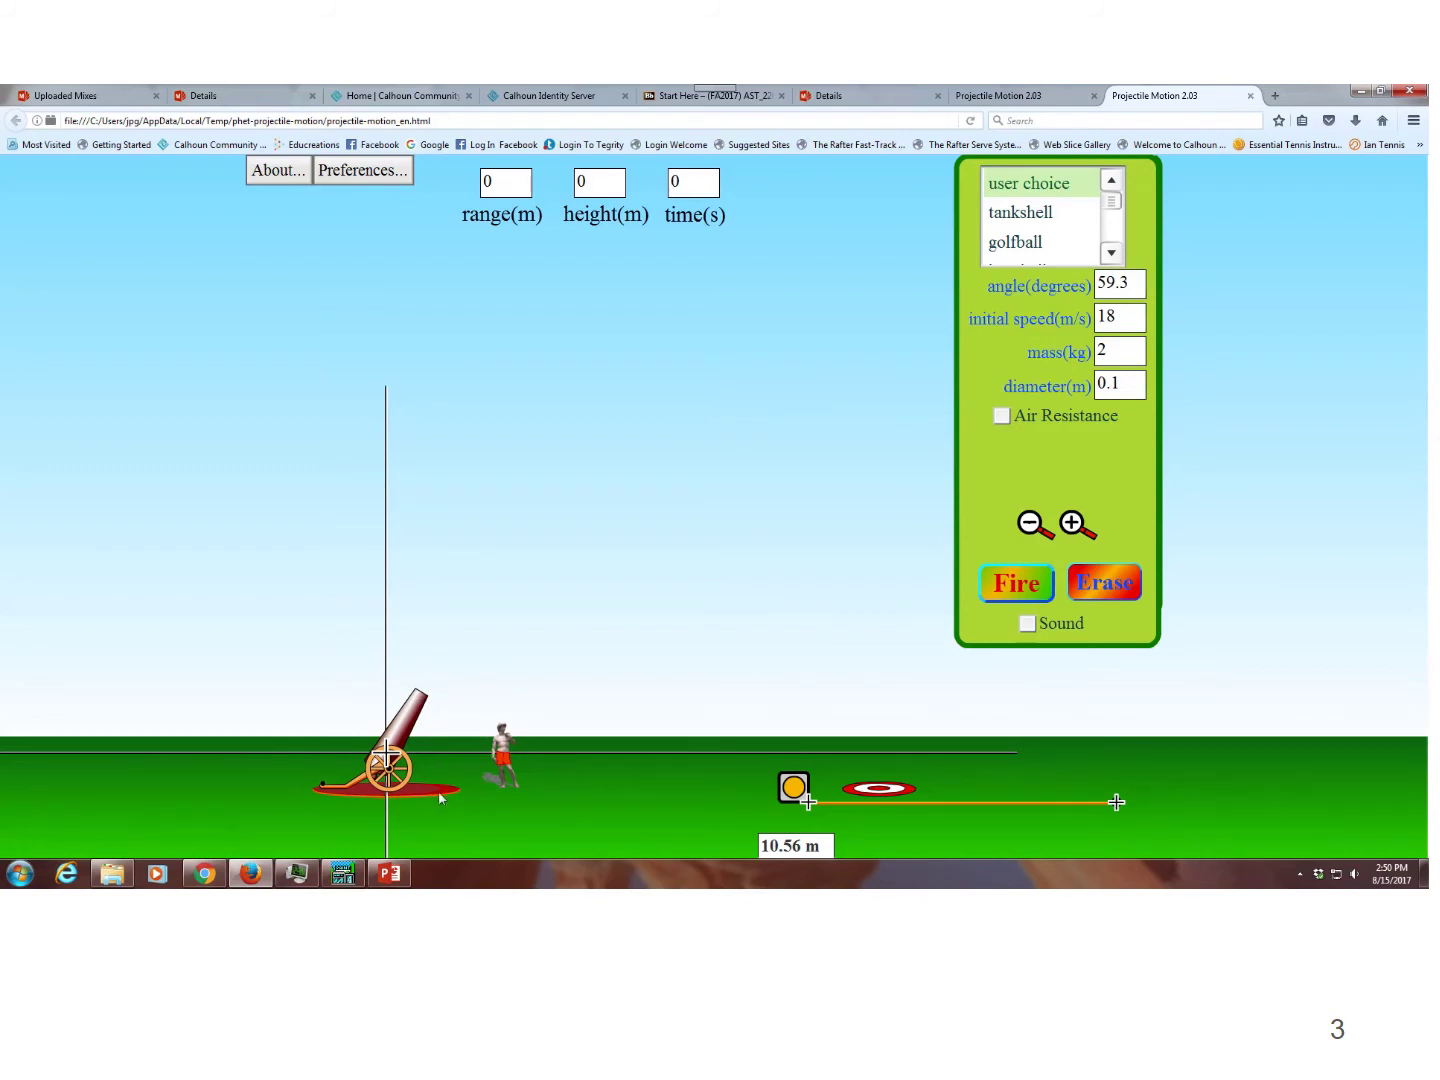
drag(408, 795, 417, 545)
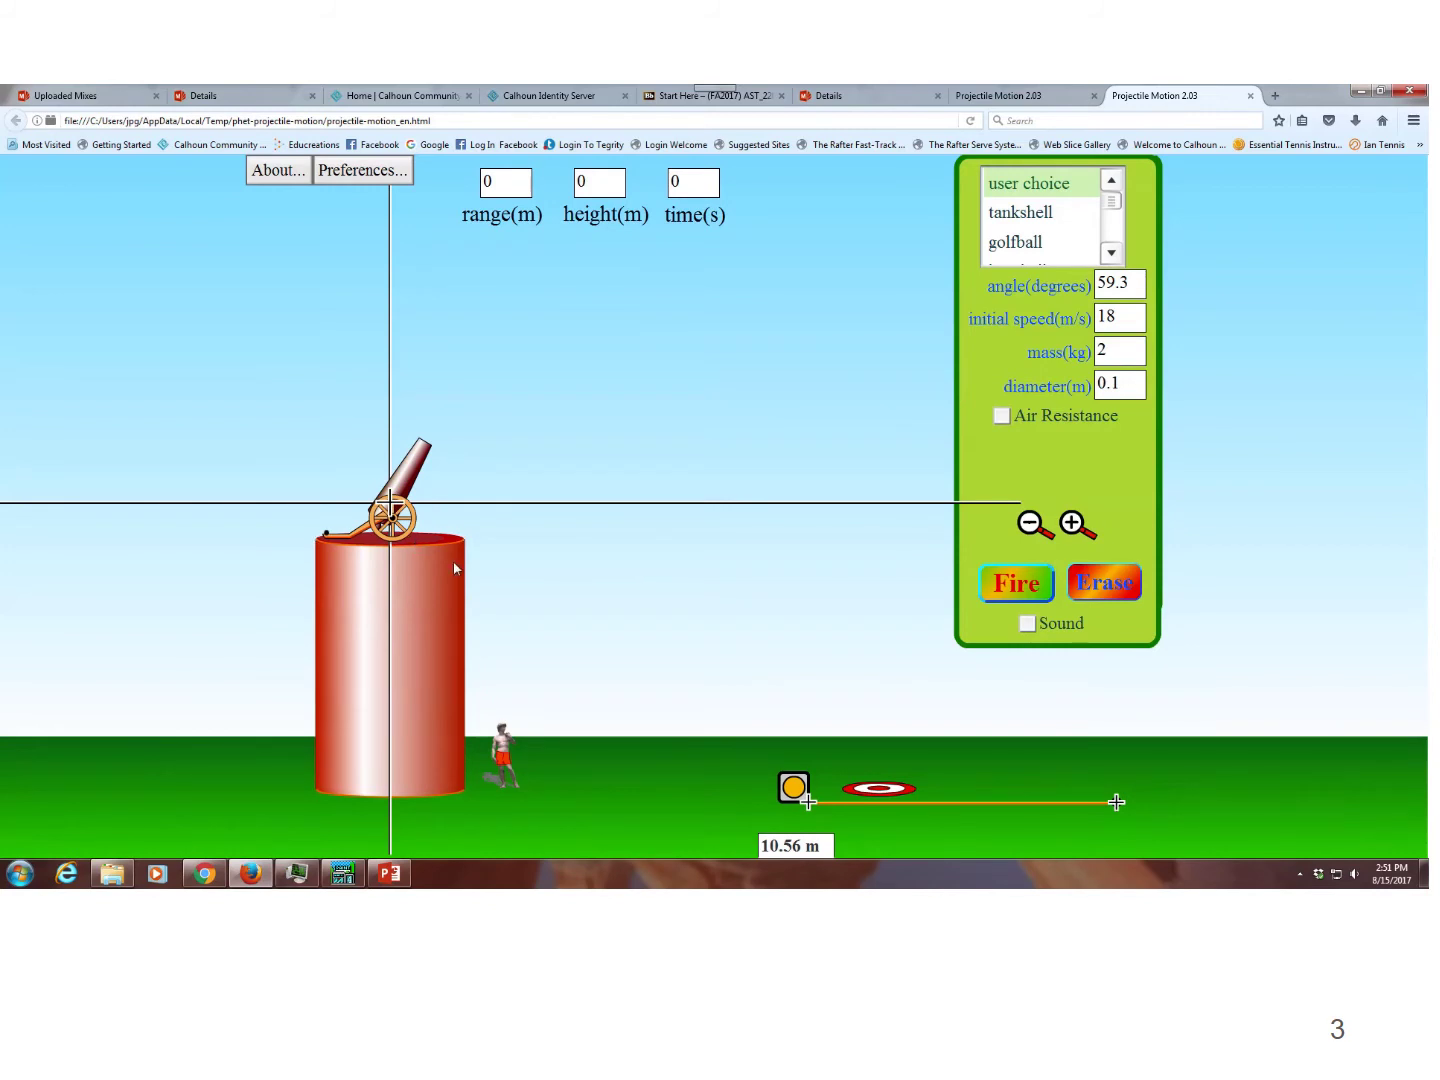
mouse_move(421, 459)
mouse_down()
mouse_move(440, 472)
mouse_move(418, 455)
mouse_up()
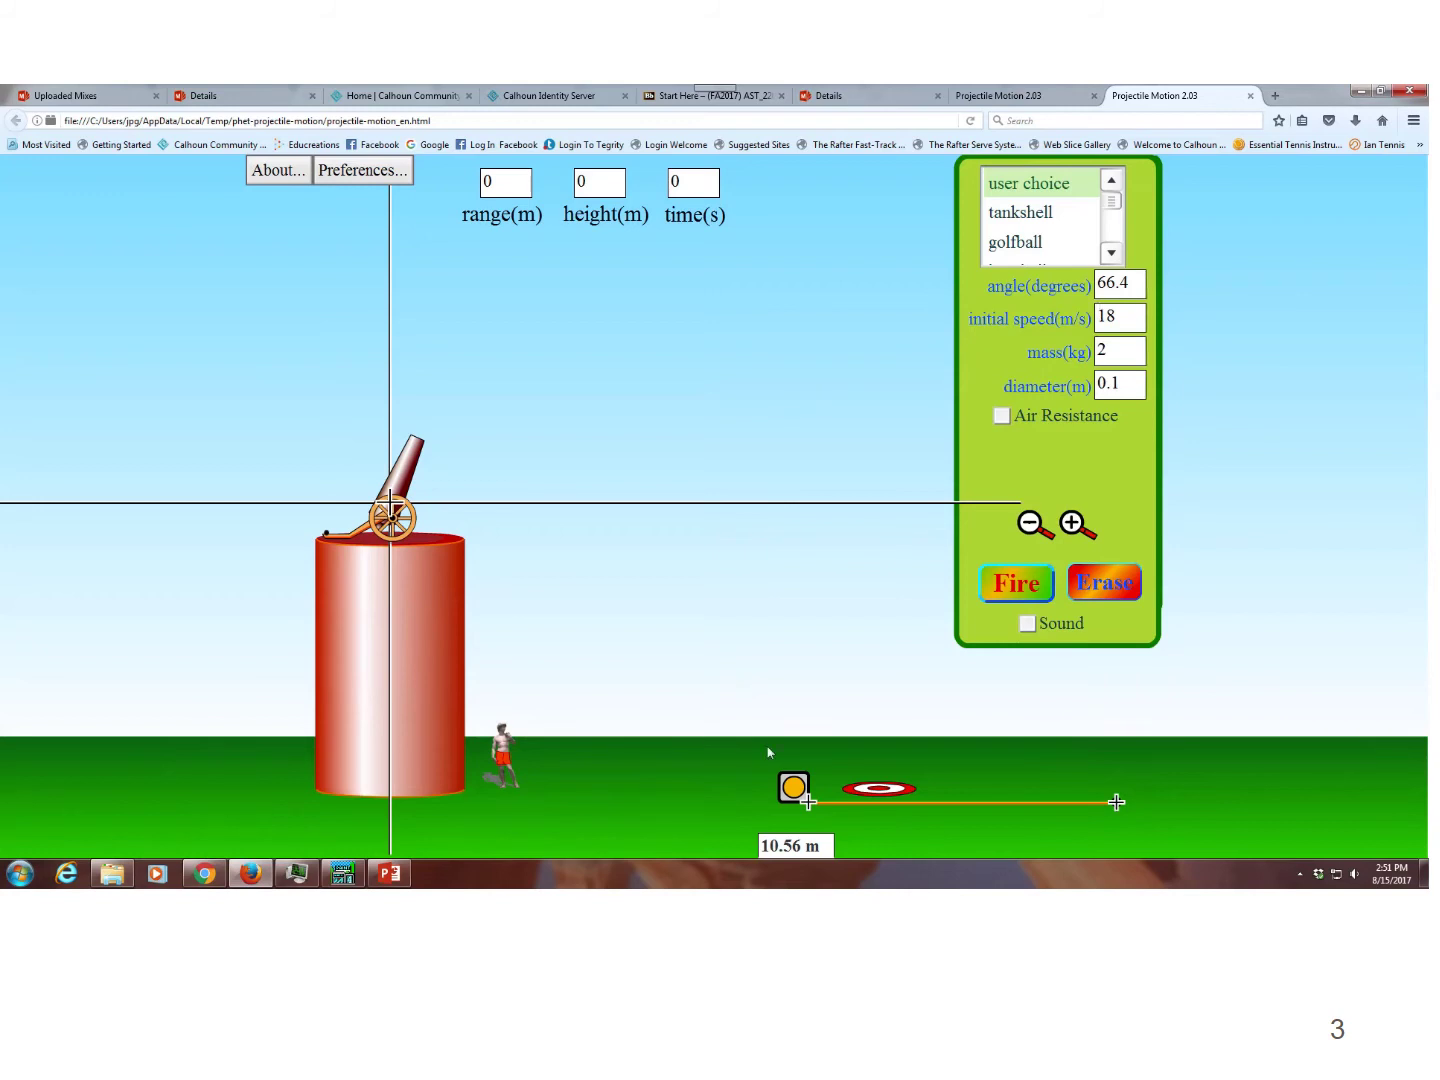
Move the target farther away and measure the cannon-to-target distance with the measuring tape
drag(794, 786, 386, 791)
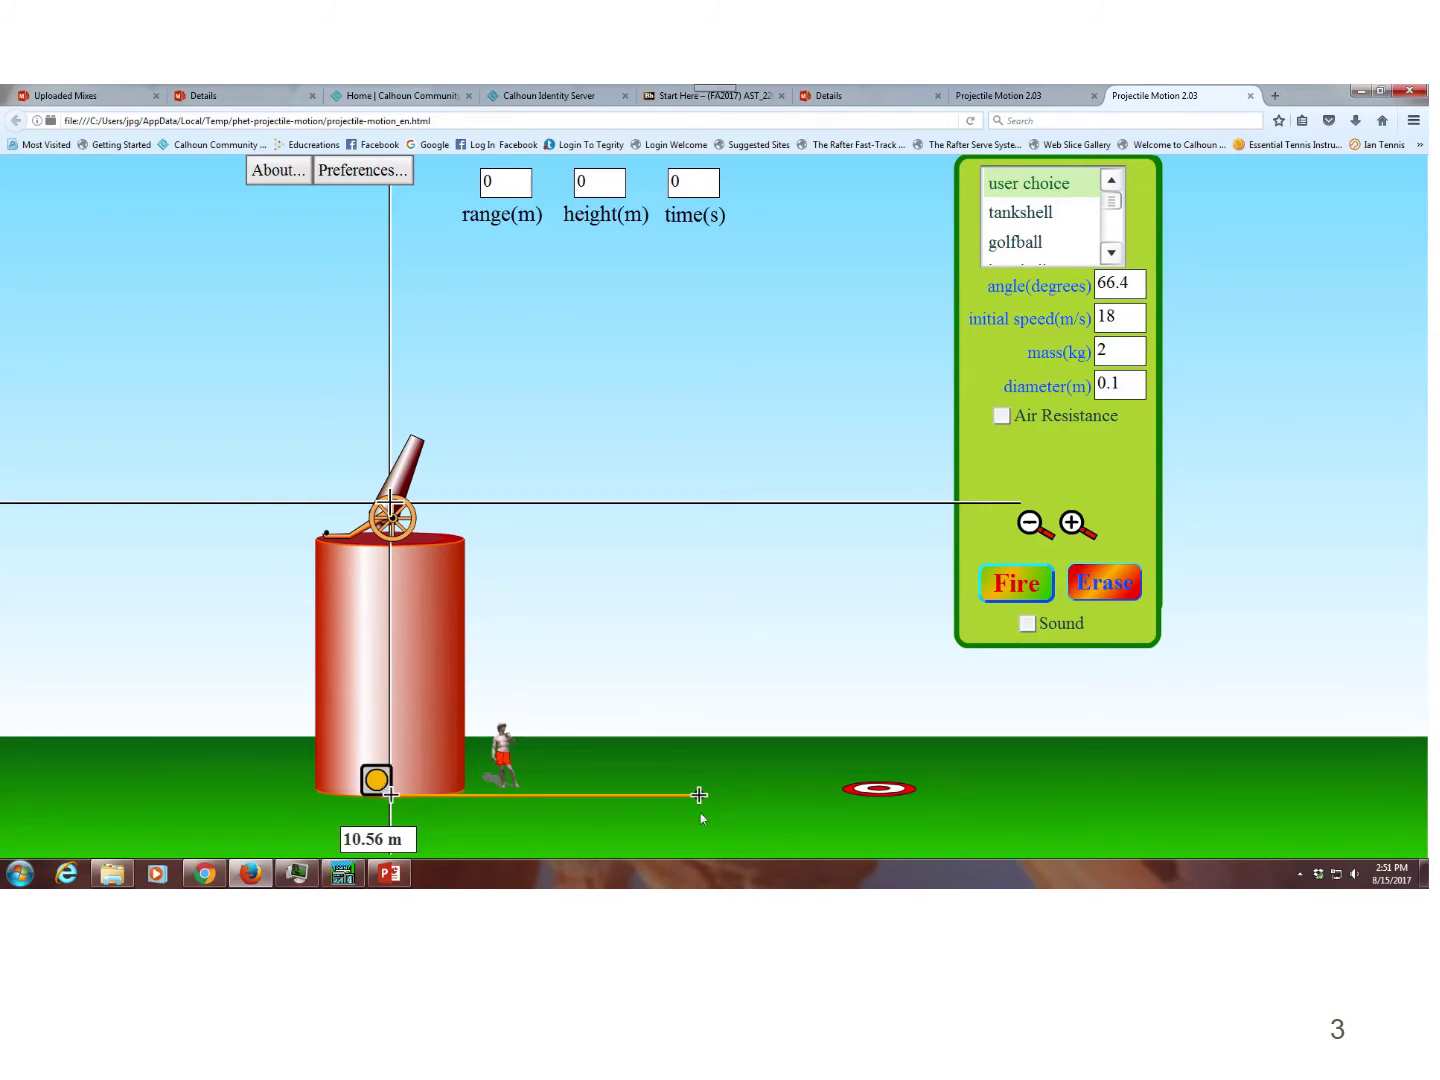
drag(699, 797, 882, 800)
drag(906, 795, 1071, 785)
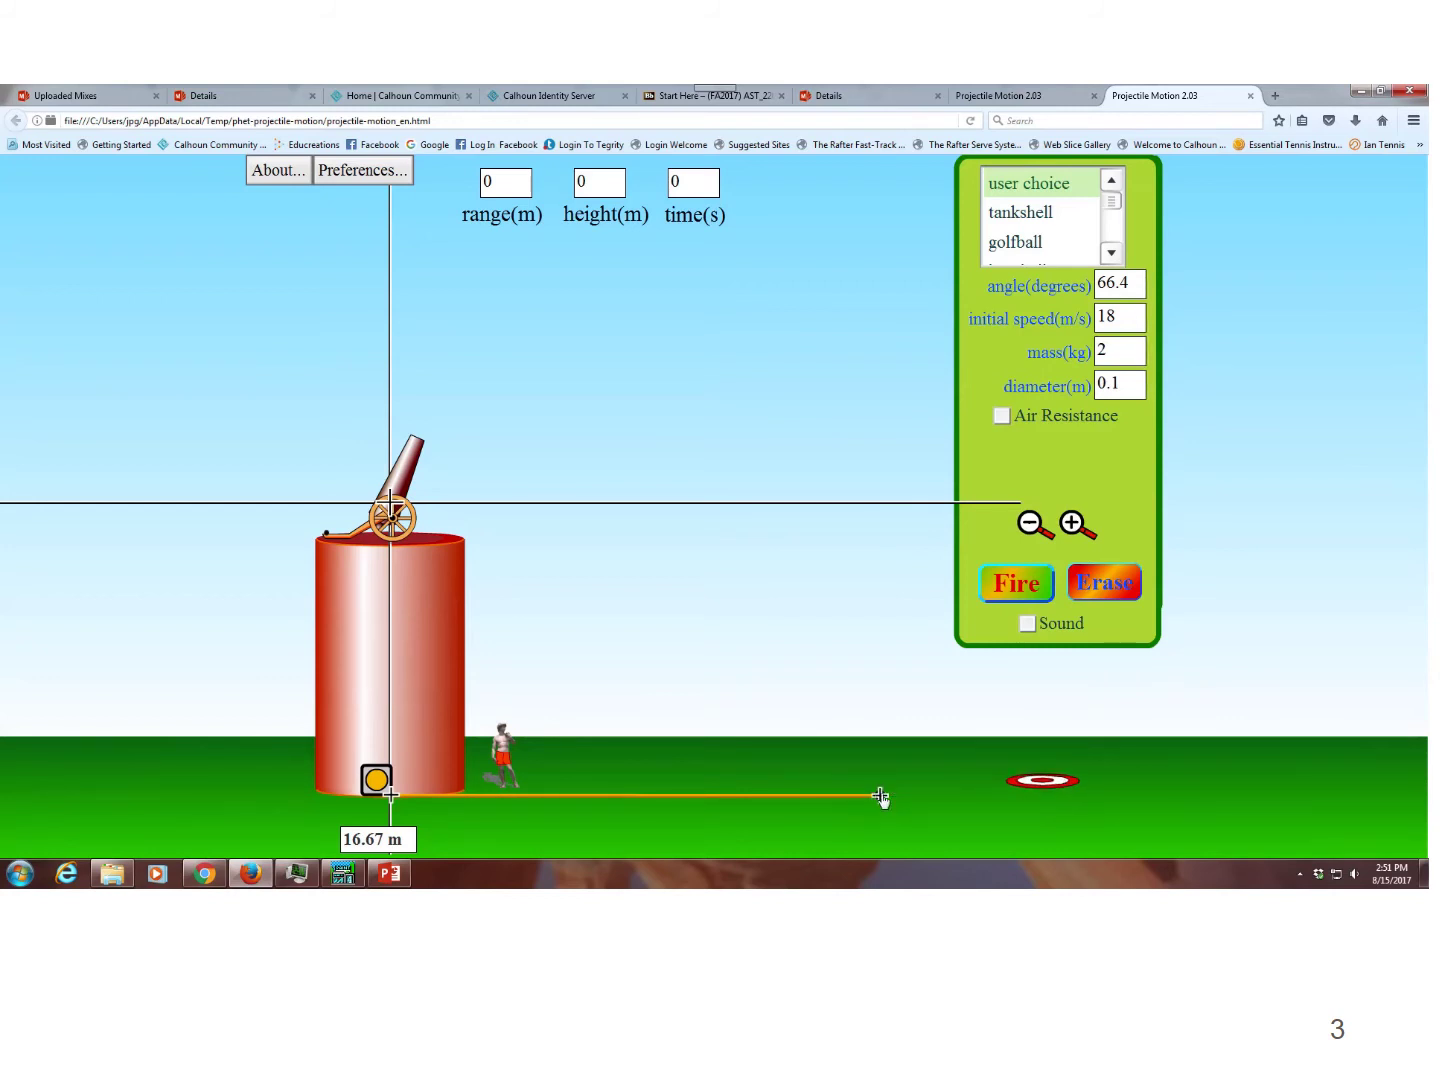
drag(880, 797, 1048, 796)
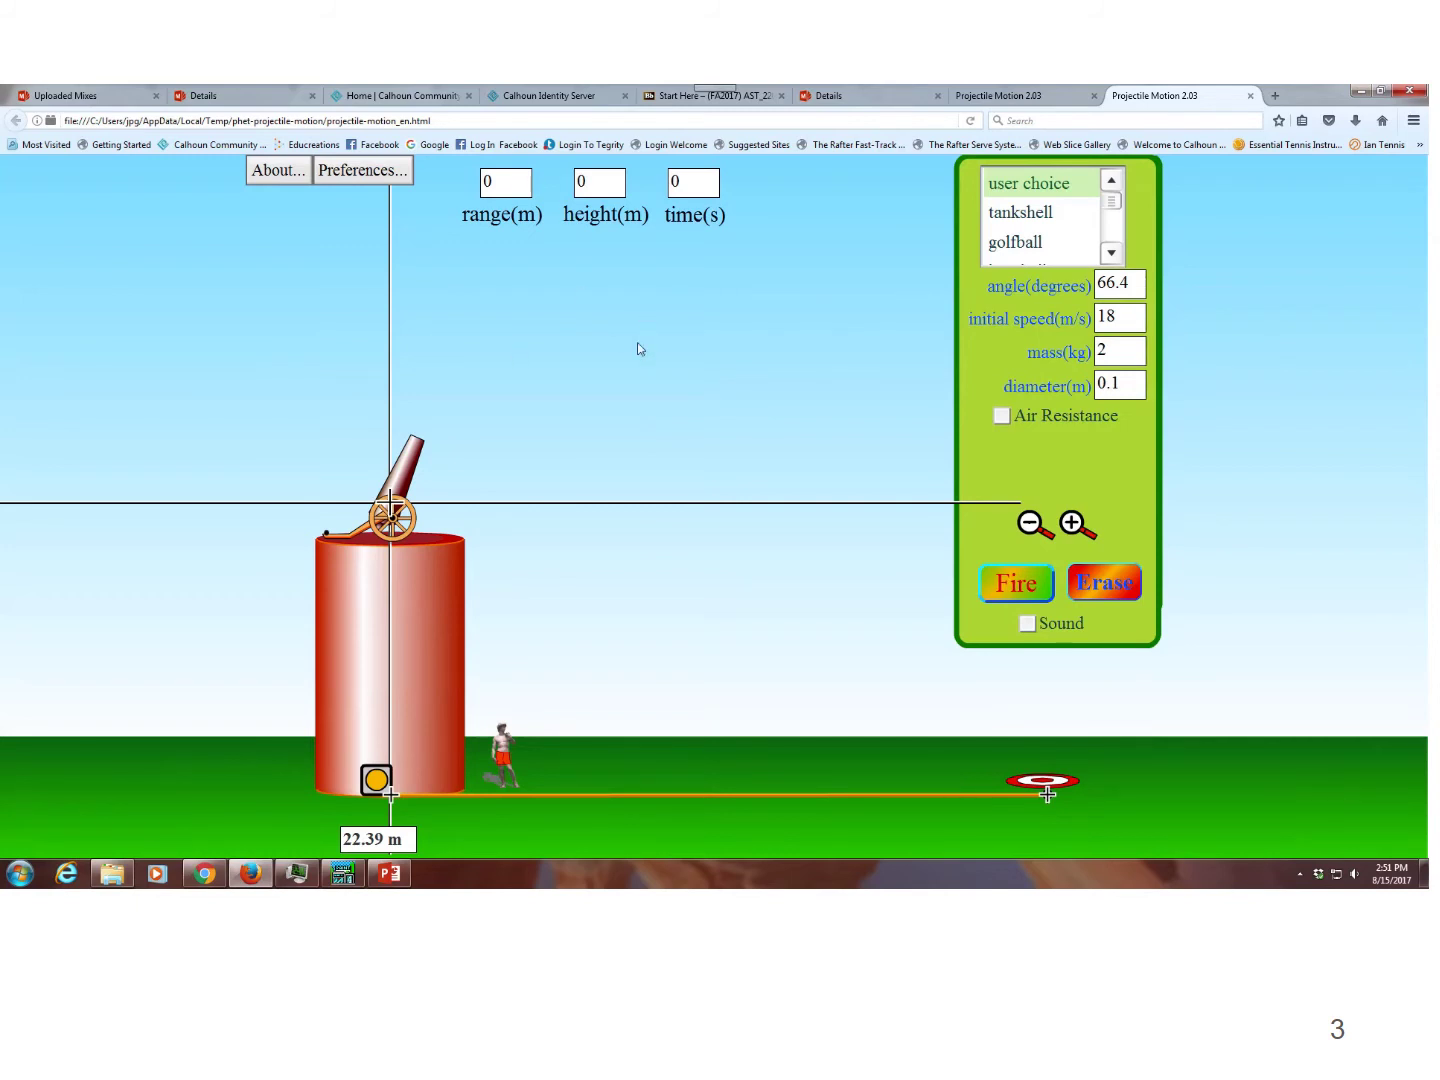
Fire repeatedly, re-aiming to a 72° launch angle until the projectile scores on the target
click(1005, 585)
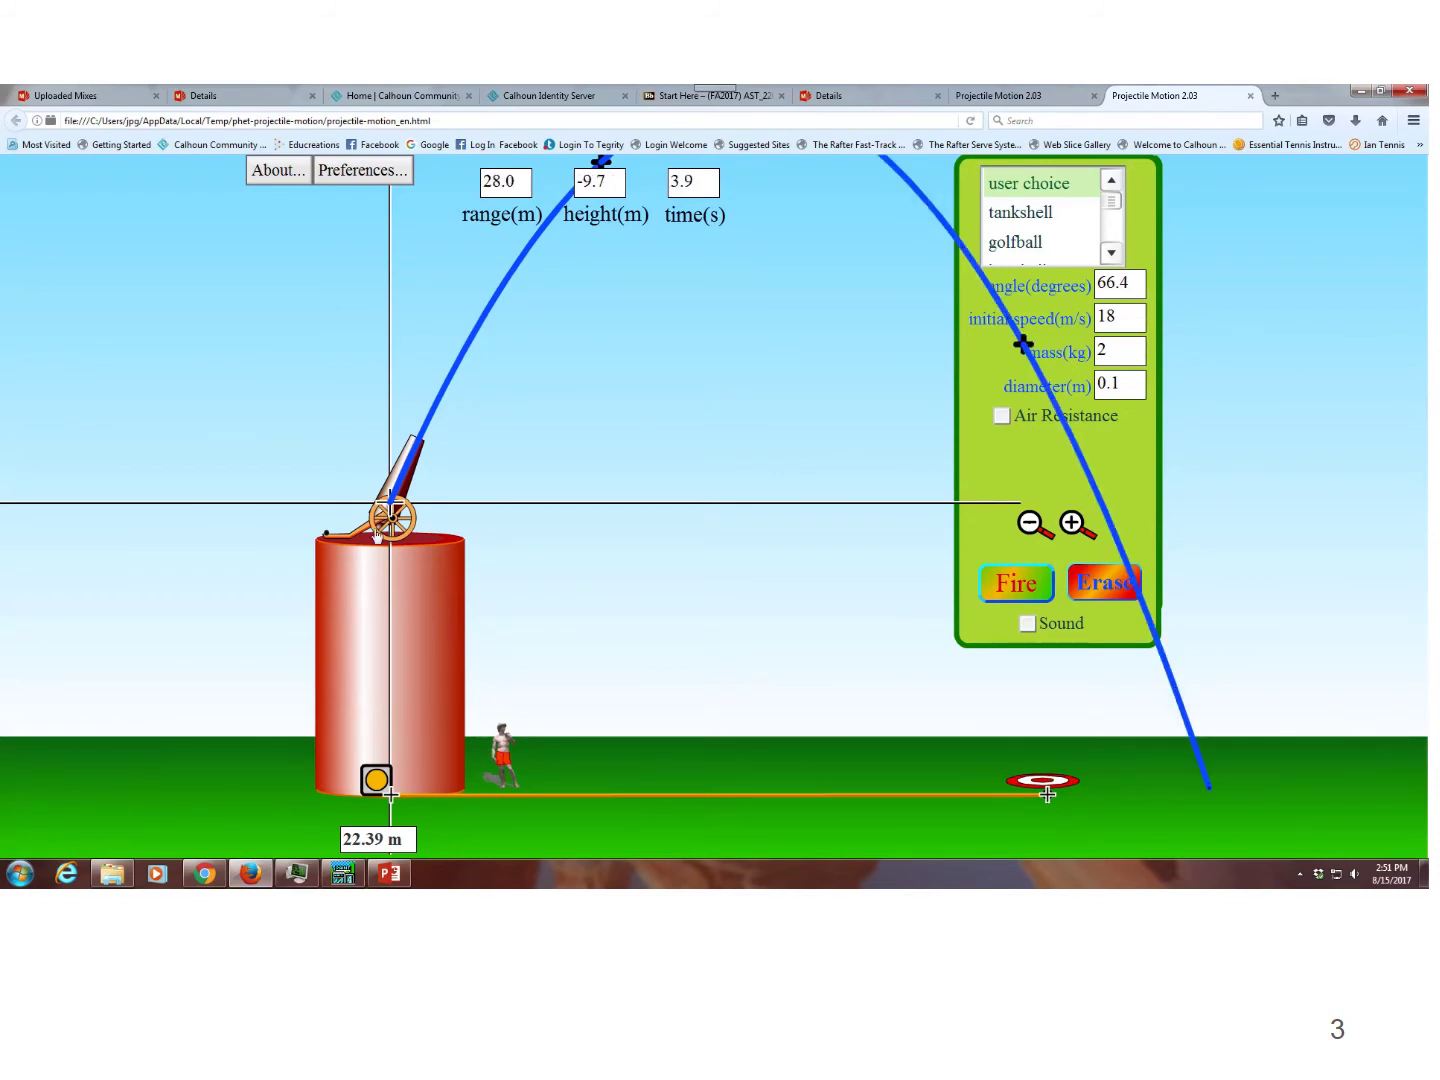
drag(414, 466, 405, 465)
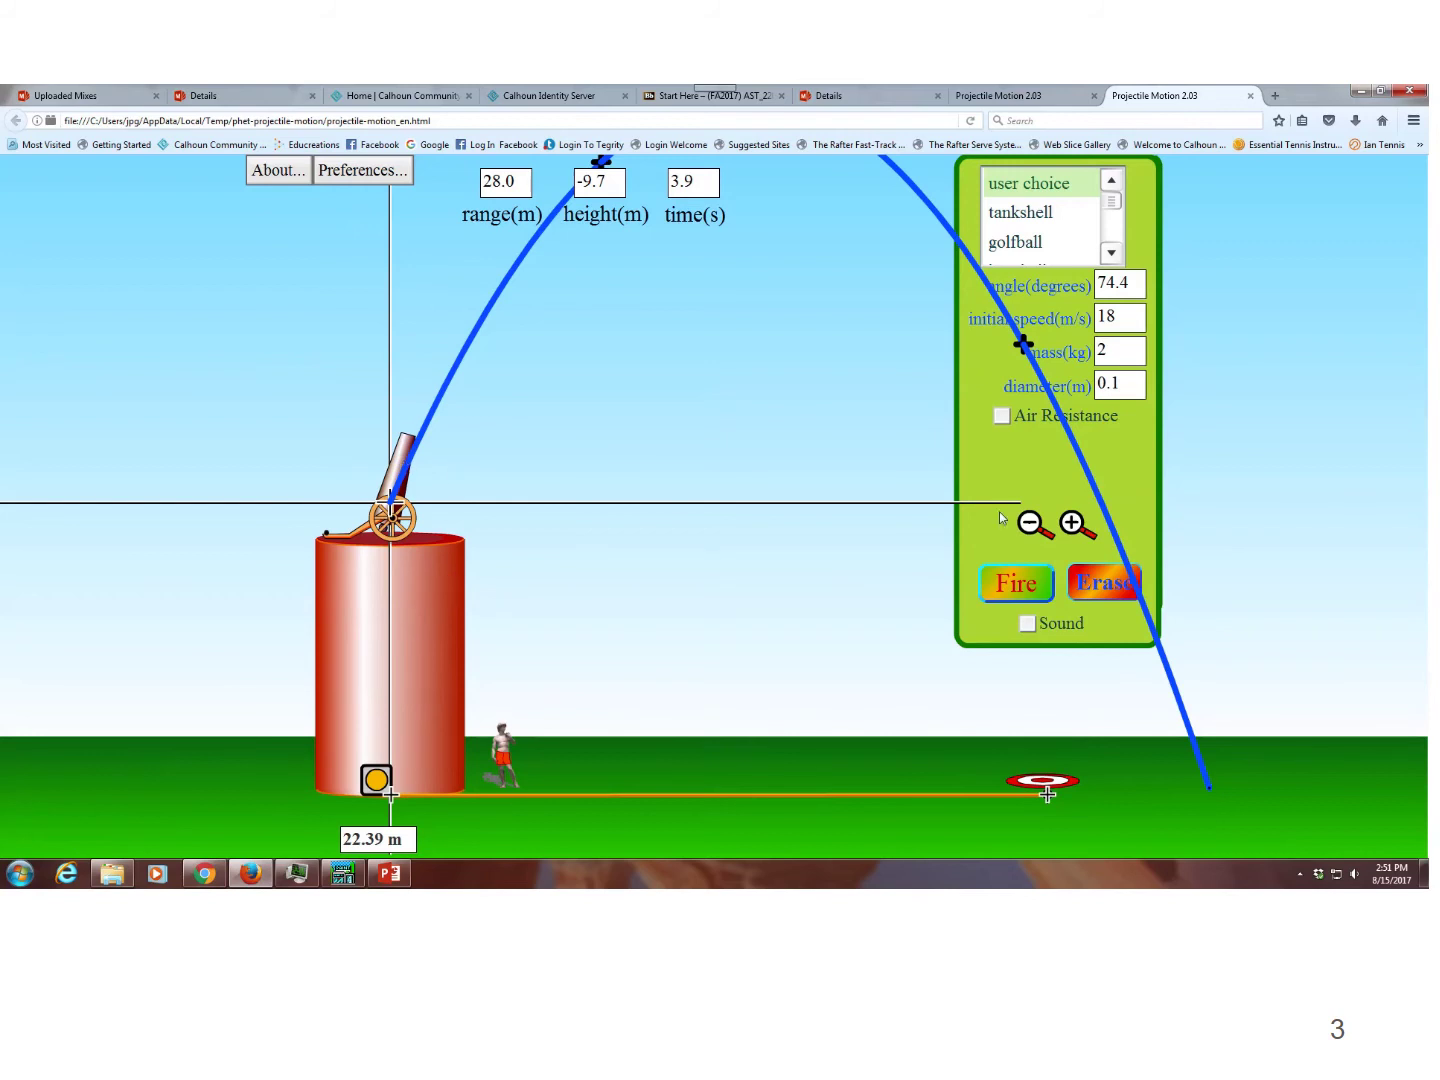
click(1007, 588)
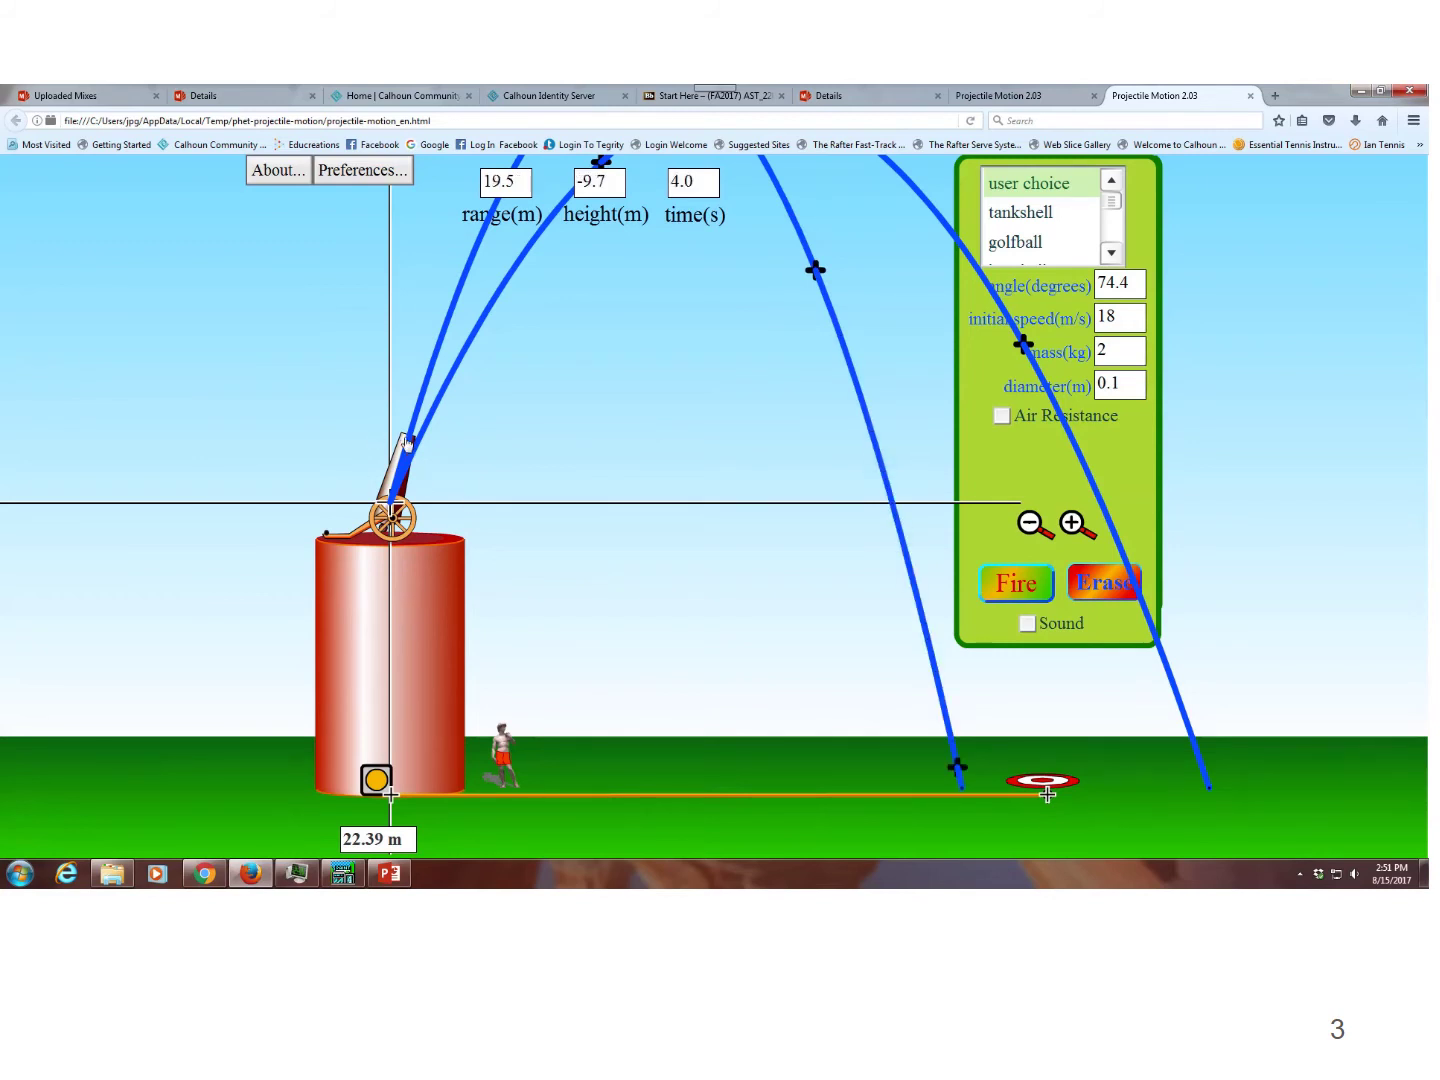
drag(404, 445, 413, 448)
click(1008, 596)
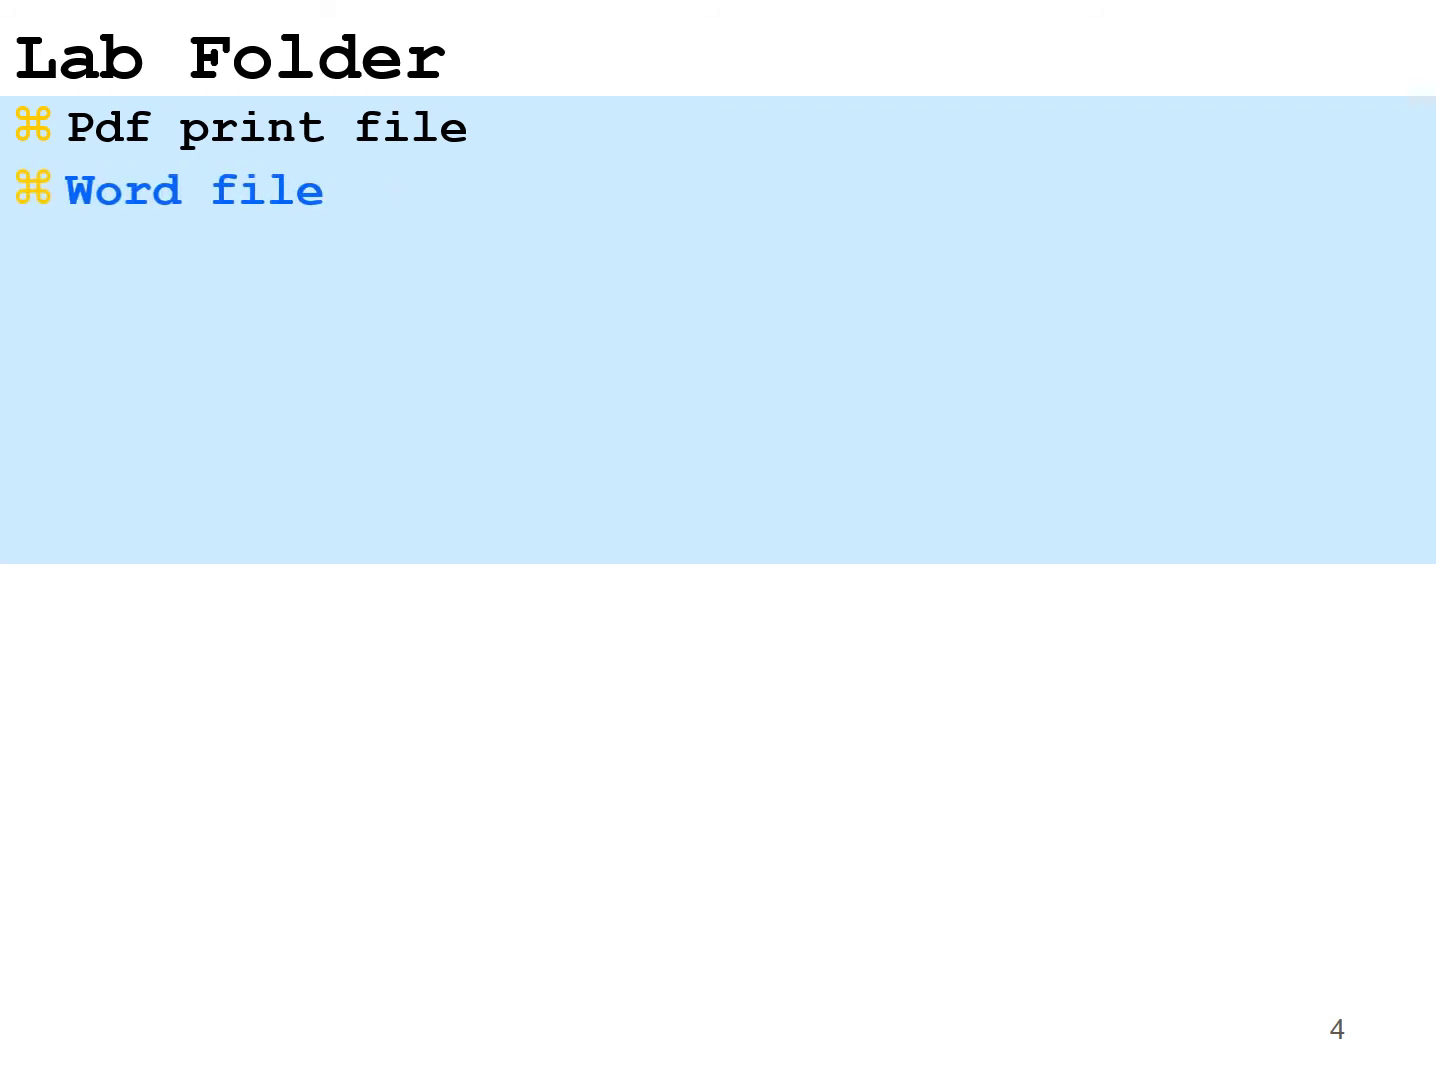
Bring in the 'Main report' sub-bullet under 'Word file' on the Lab Folder slide
key(Right)
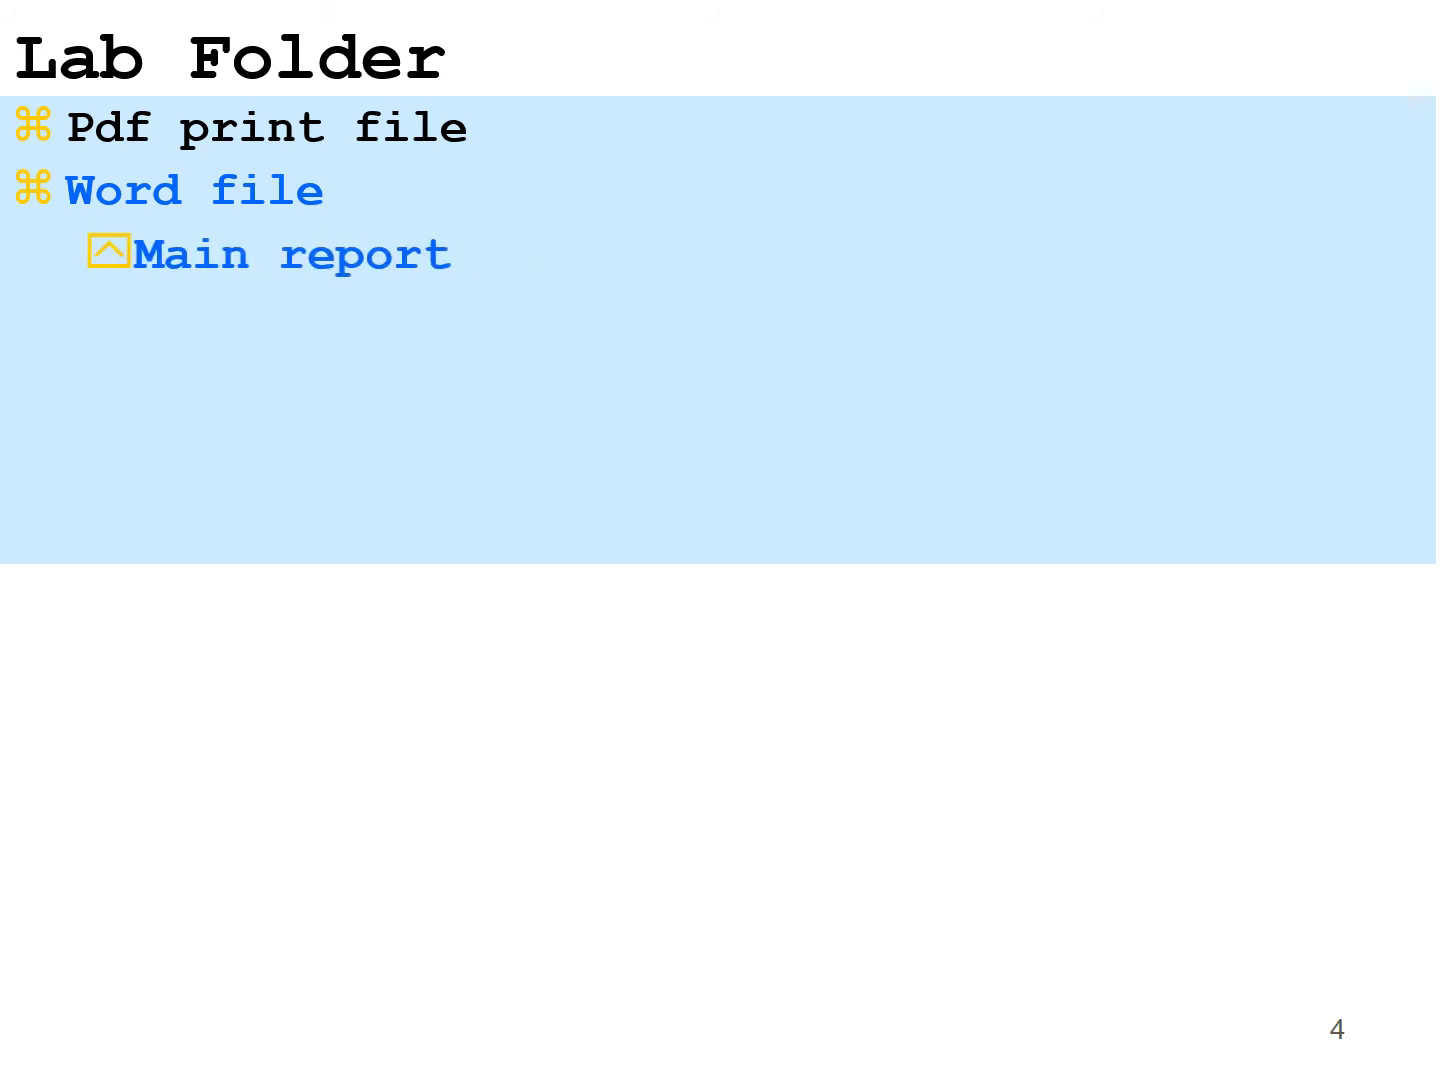
Reveal the 'Fill in your responses', 'Excel File' and 'Phet Simulation' bullets on the Lab Folder slide
key(space)
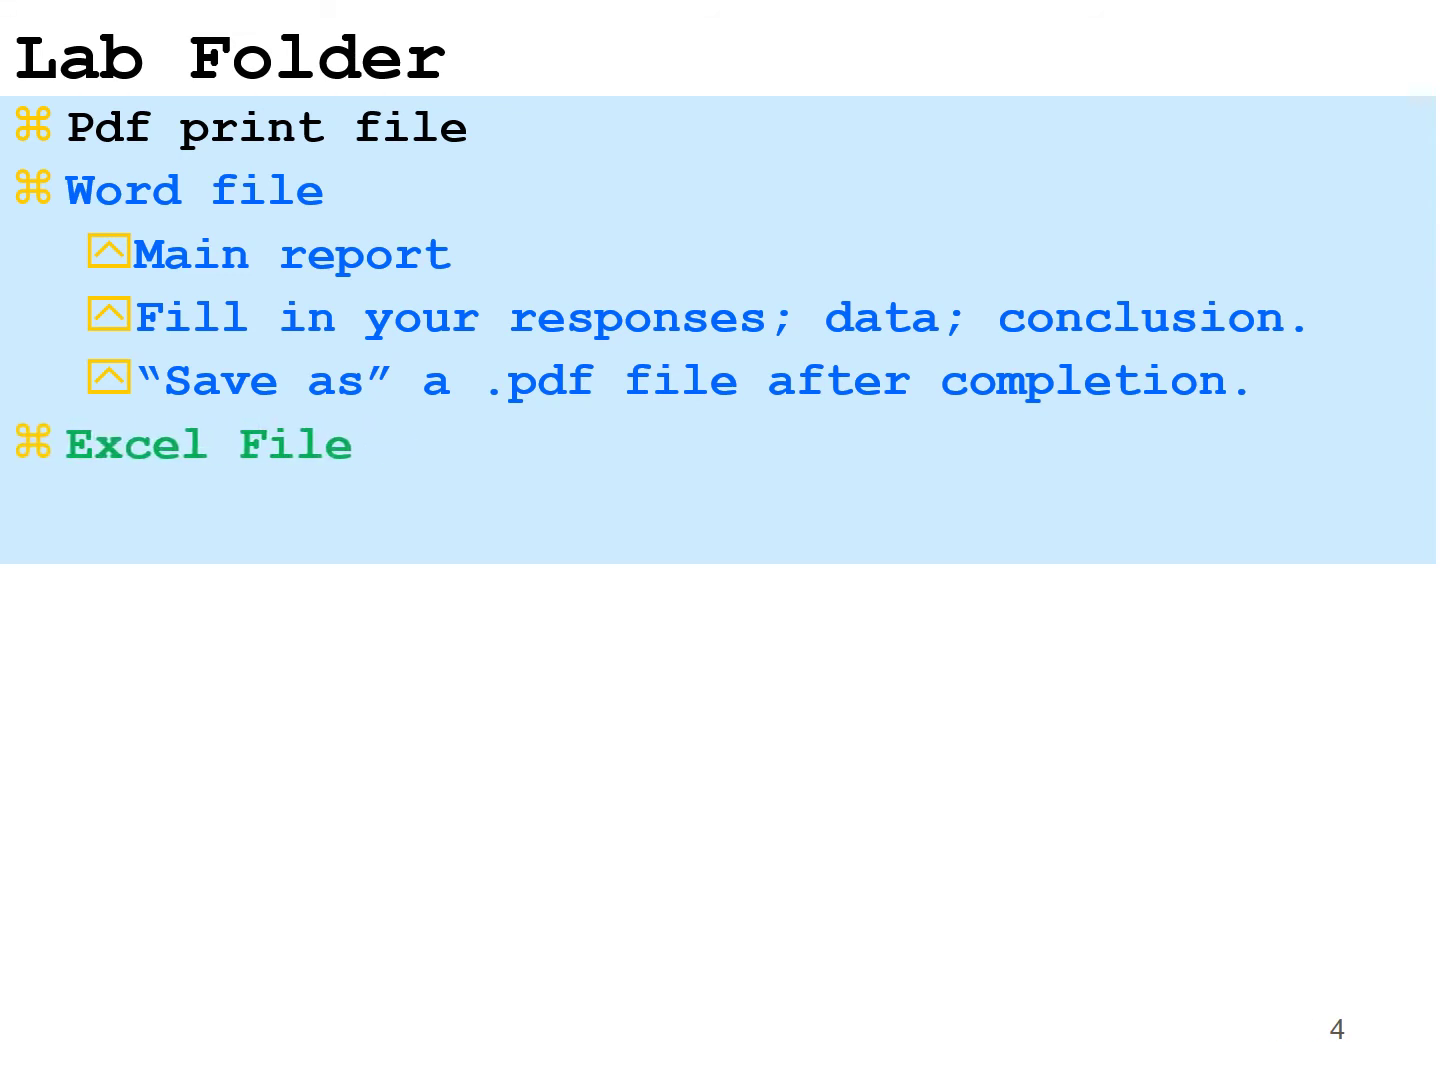
key(Right)
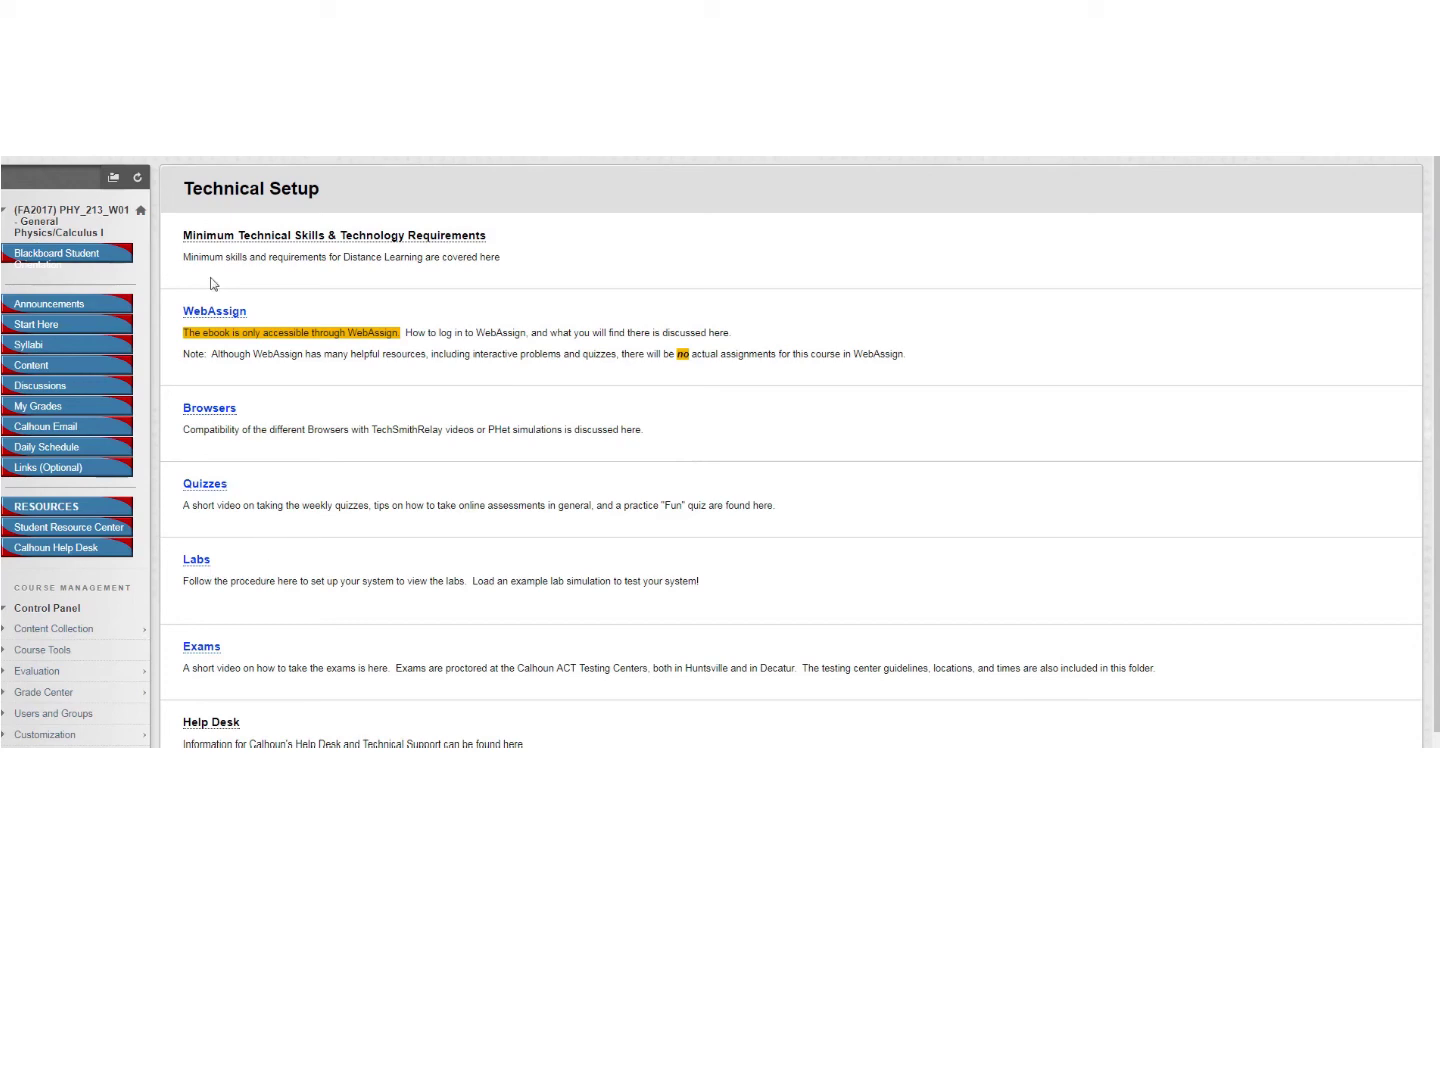
Go back to Content, enter Labs, and open the Lab 02 Projectiles folder
key(alt+Left)
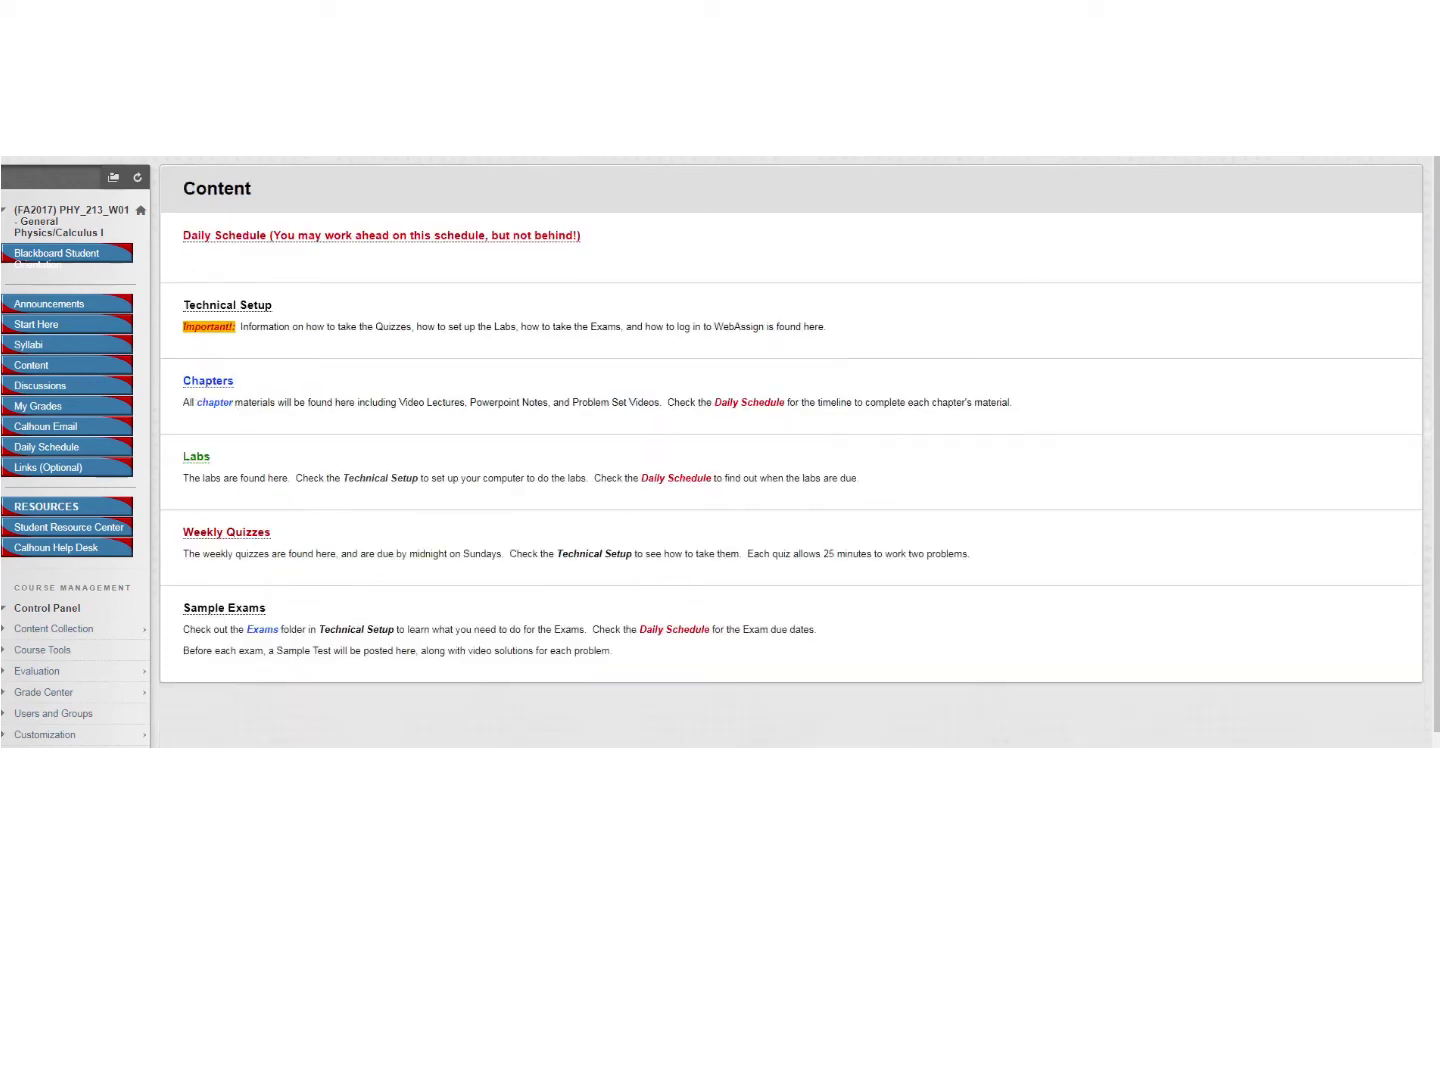
click(197, 457)
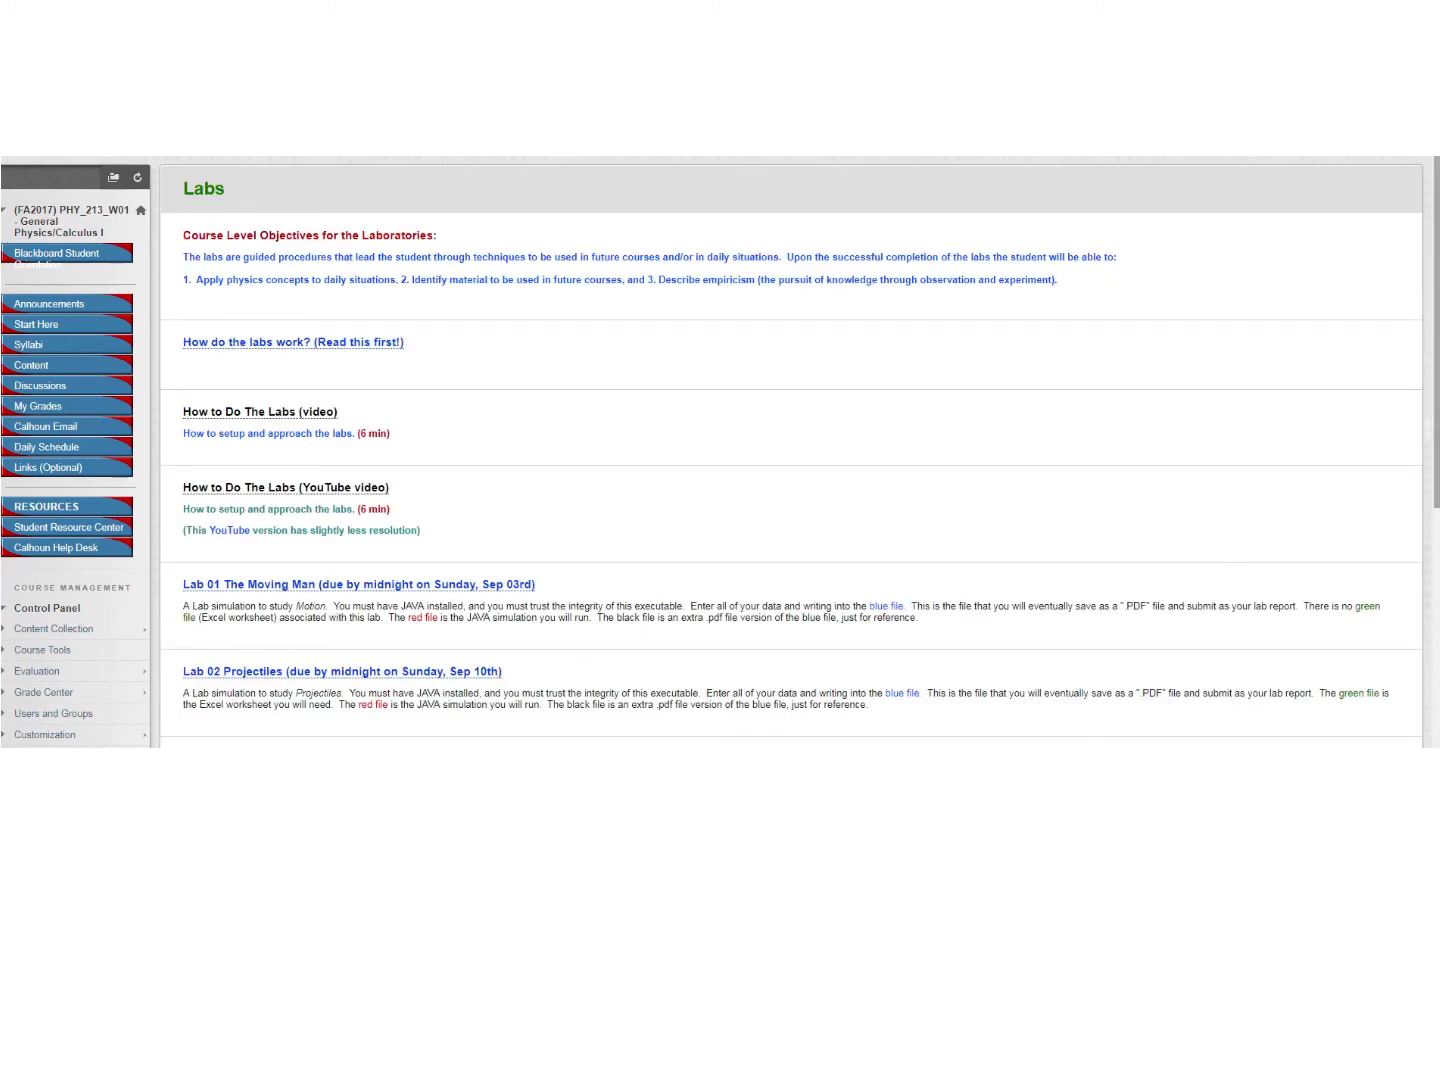
scroll(790, 450, down, 5)
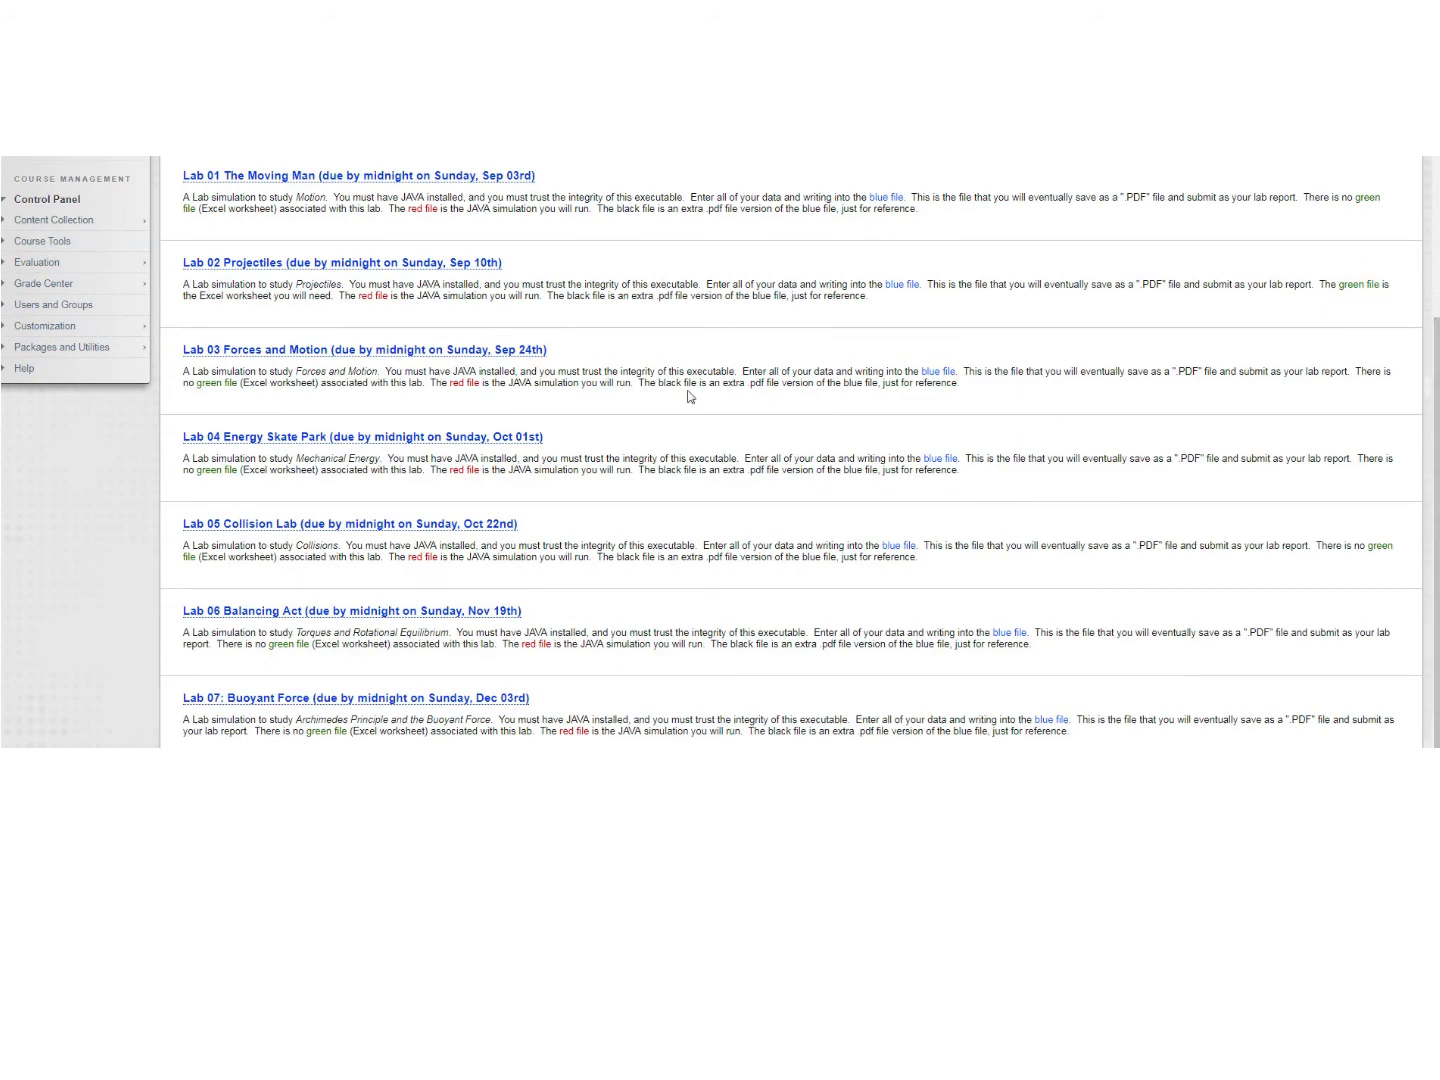
click(287, 266)
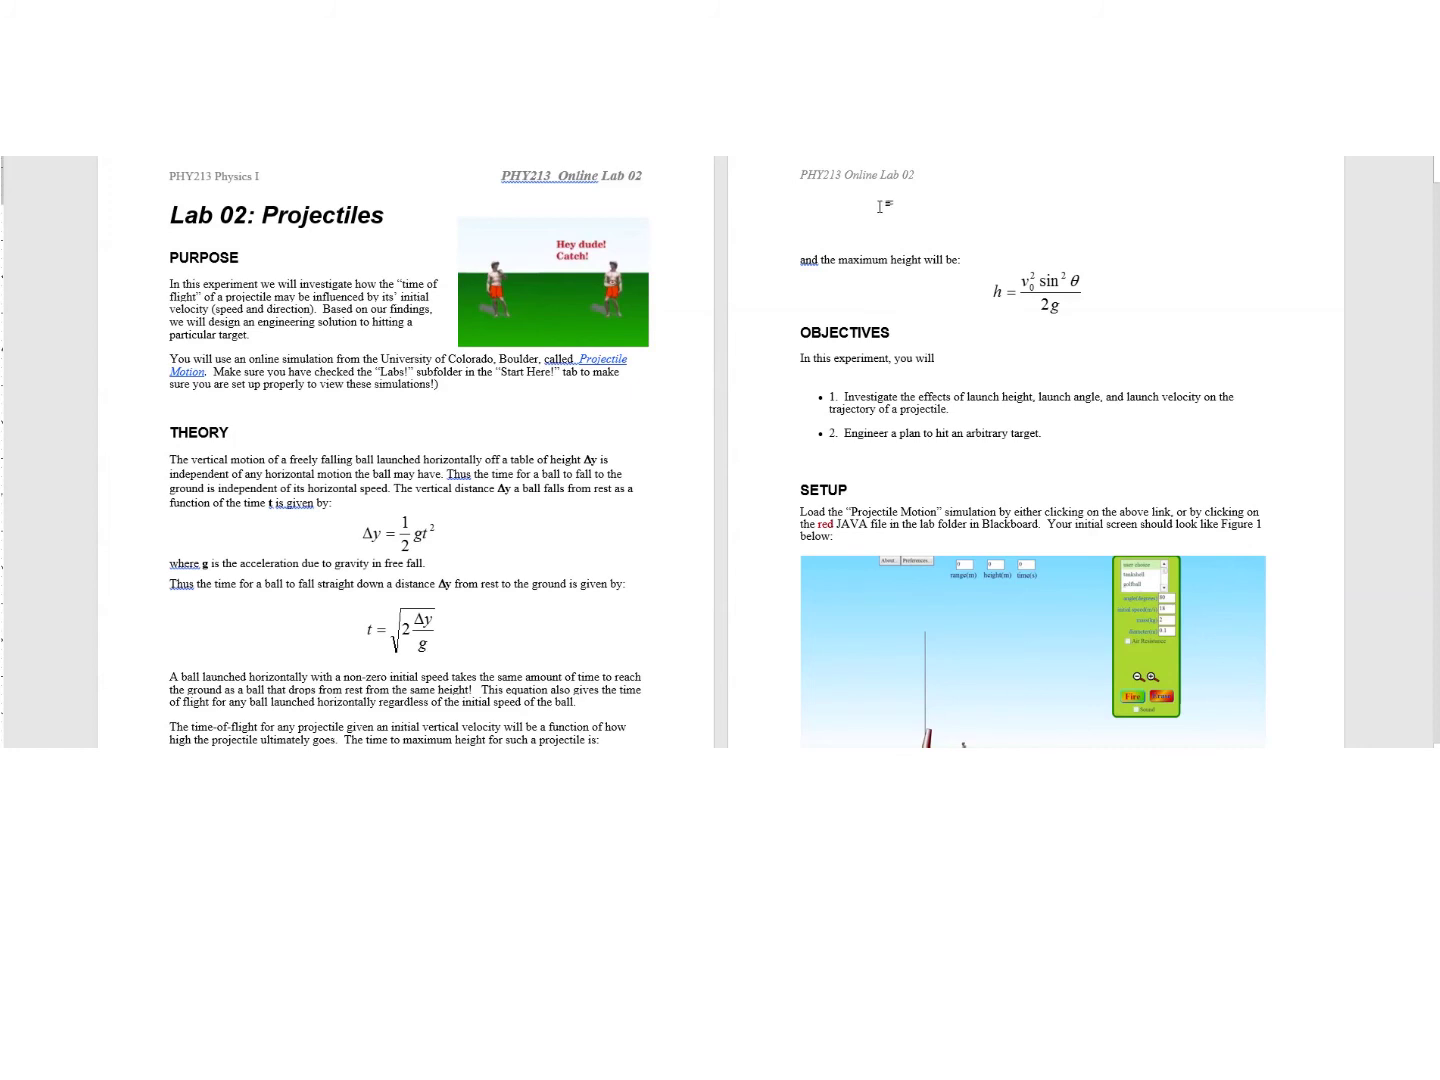
Scroll the Lab 02 Projectiles report from page 2 down to the Conclusion's θ1 and θ2 questions
click(822, 208)
scroll(1436, 281, down, 6)
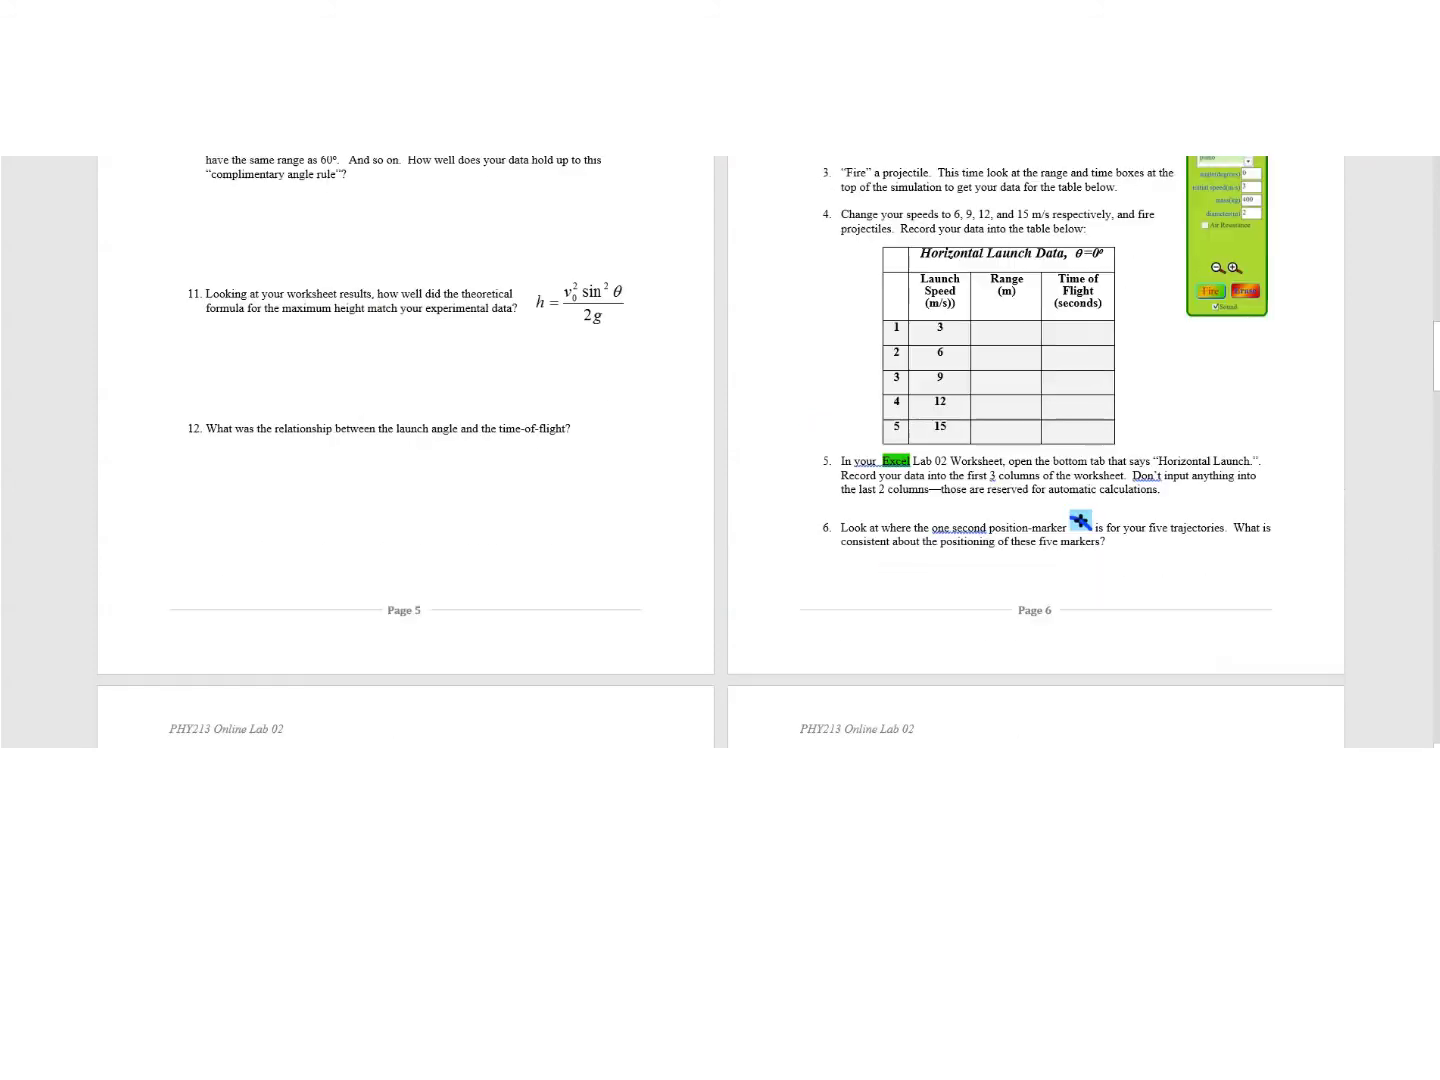
scroll(720, 450, down, 10)
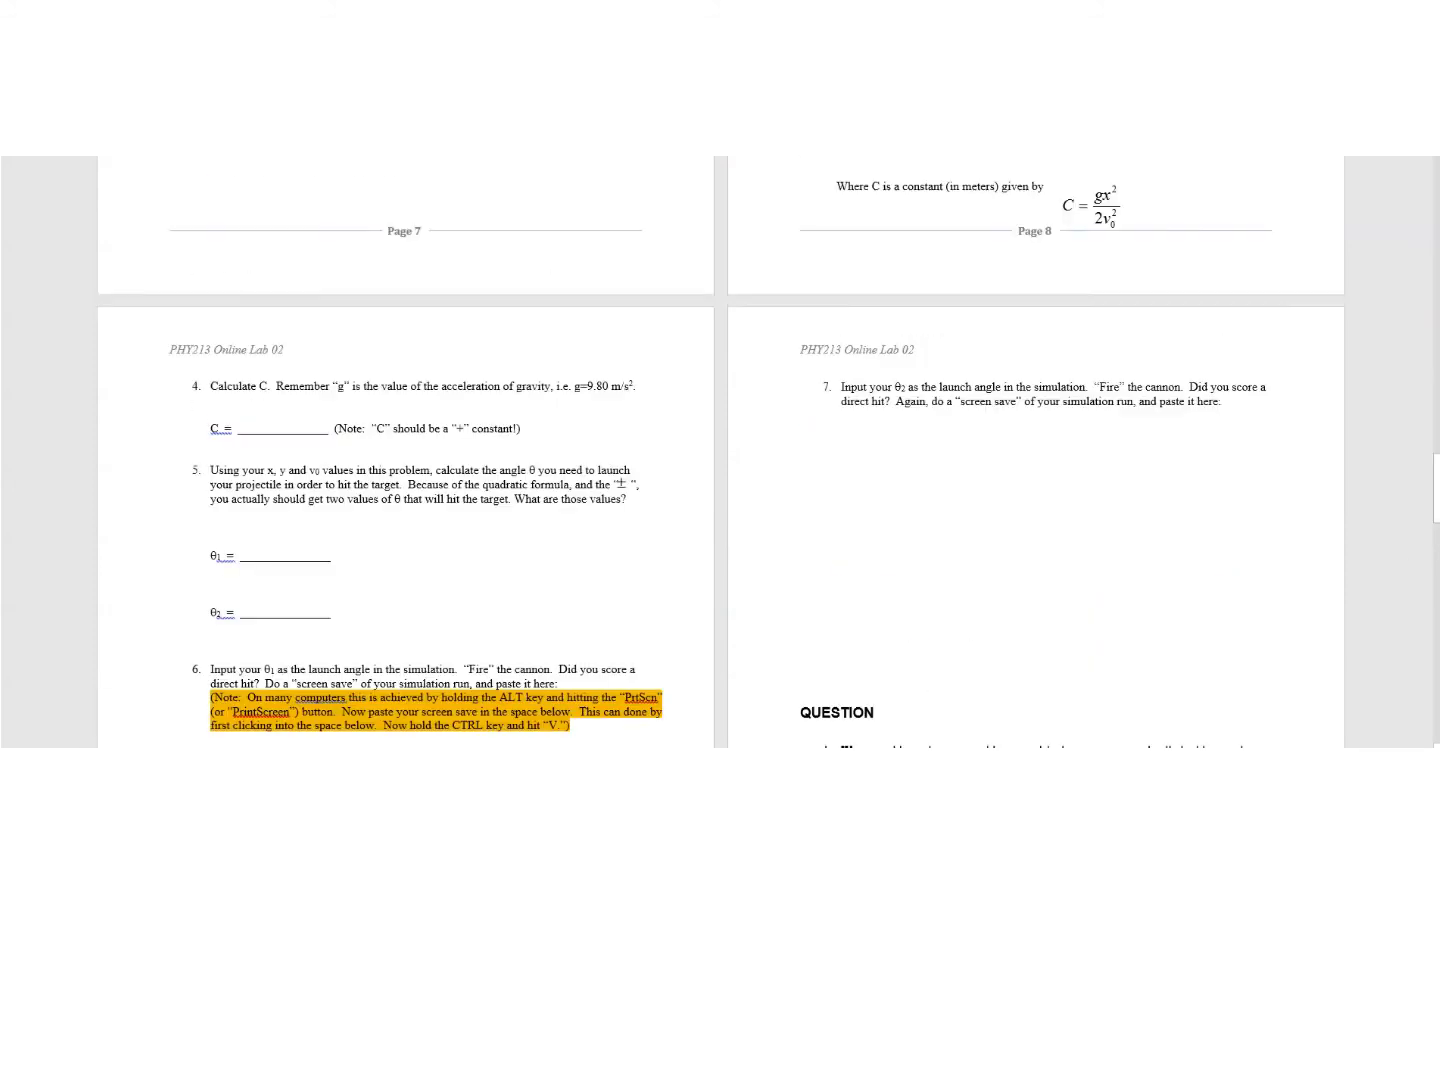
scroll(1061, 493, down, 1)
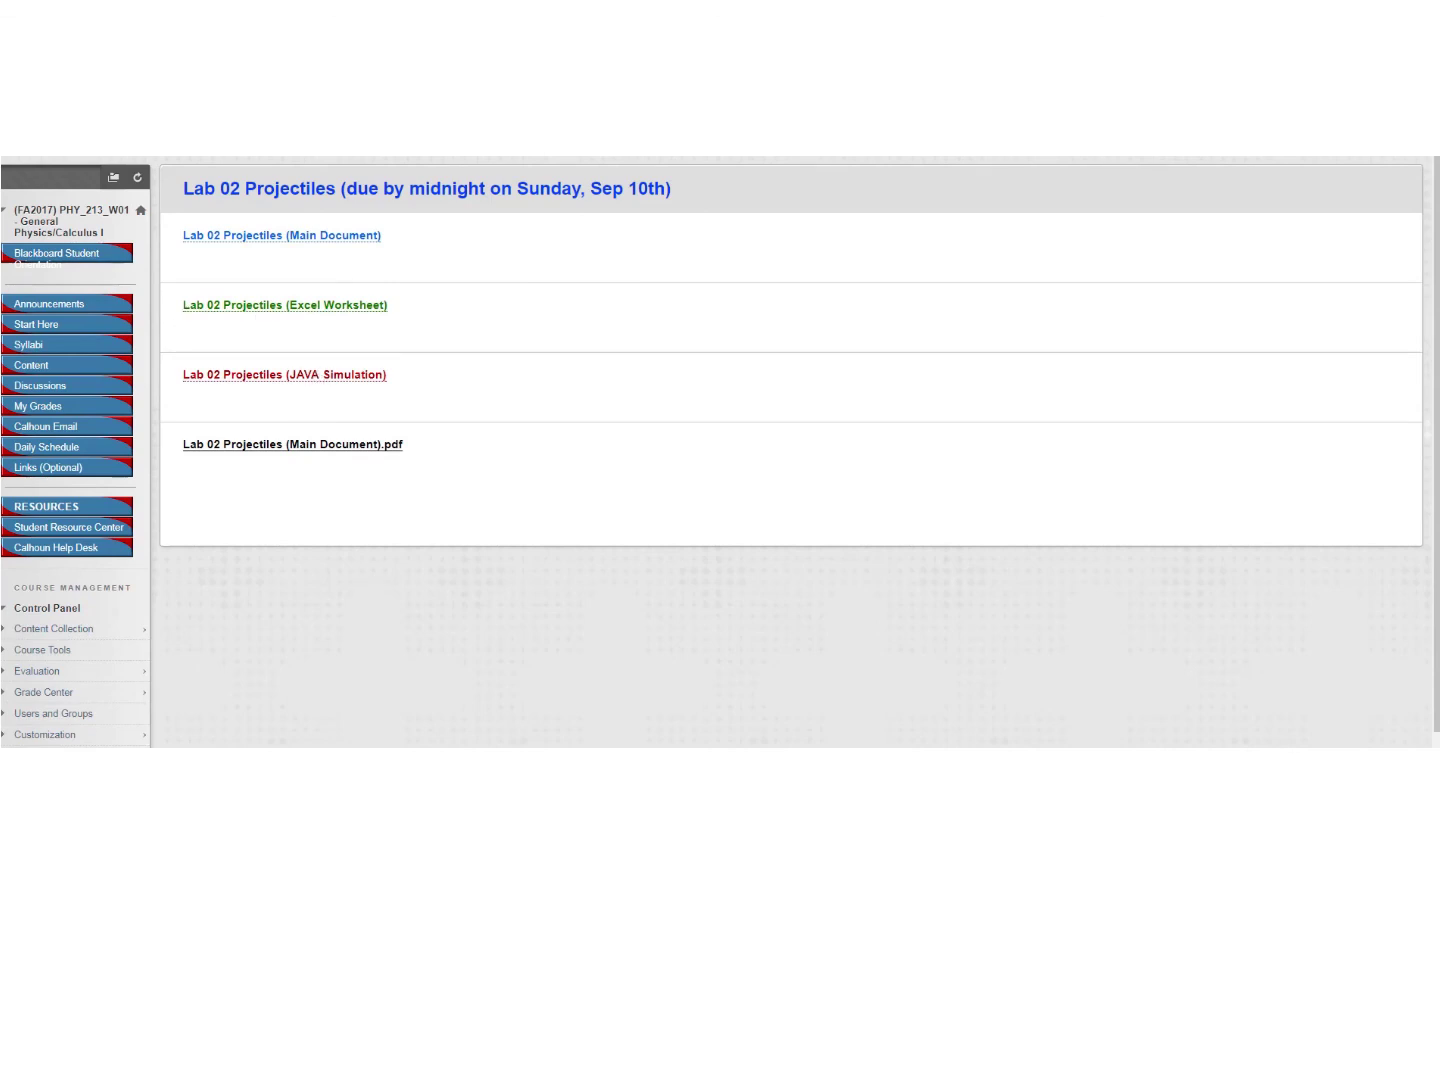
Switch to Excel to review the Launch Angle Data worksheet
key(alt+Tab)
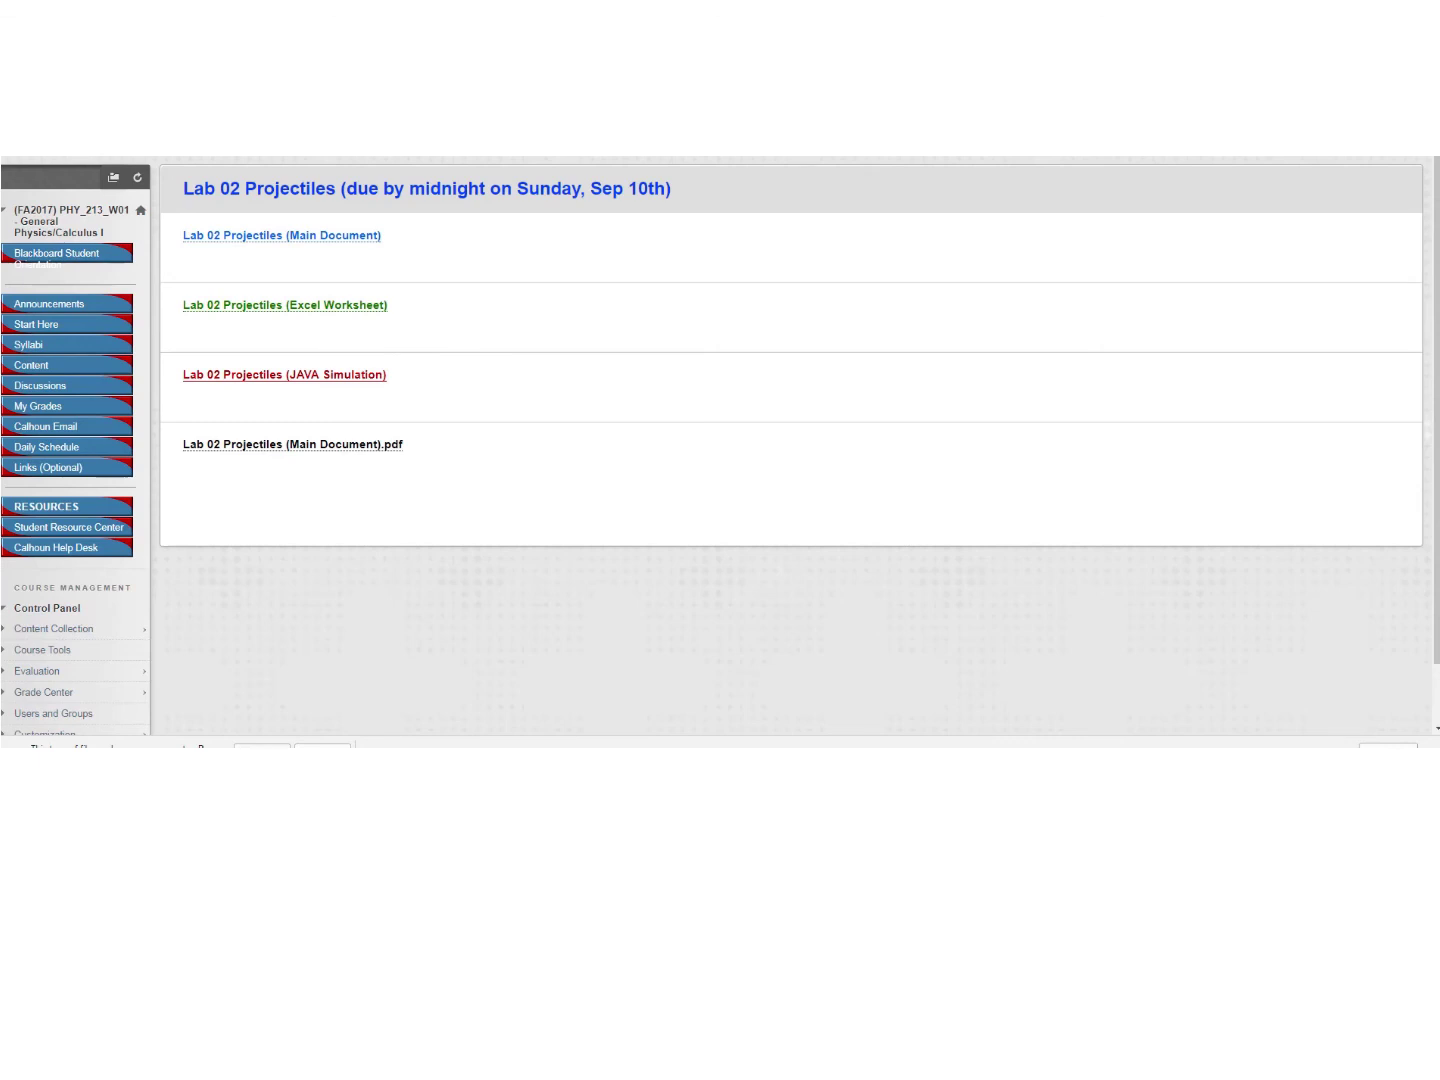
Open the downloaded JAVA Simulation file from the download bar
click(148, 745)
click(175, 658)
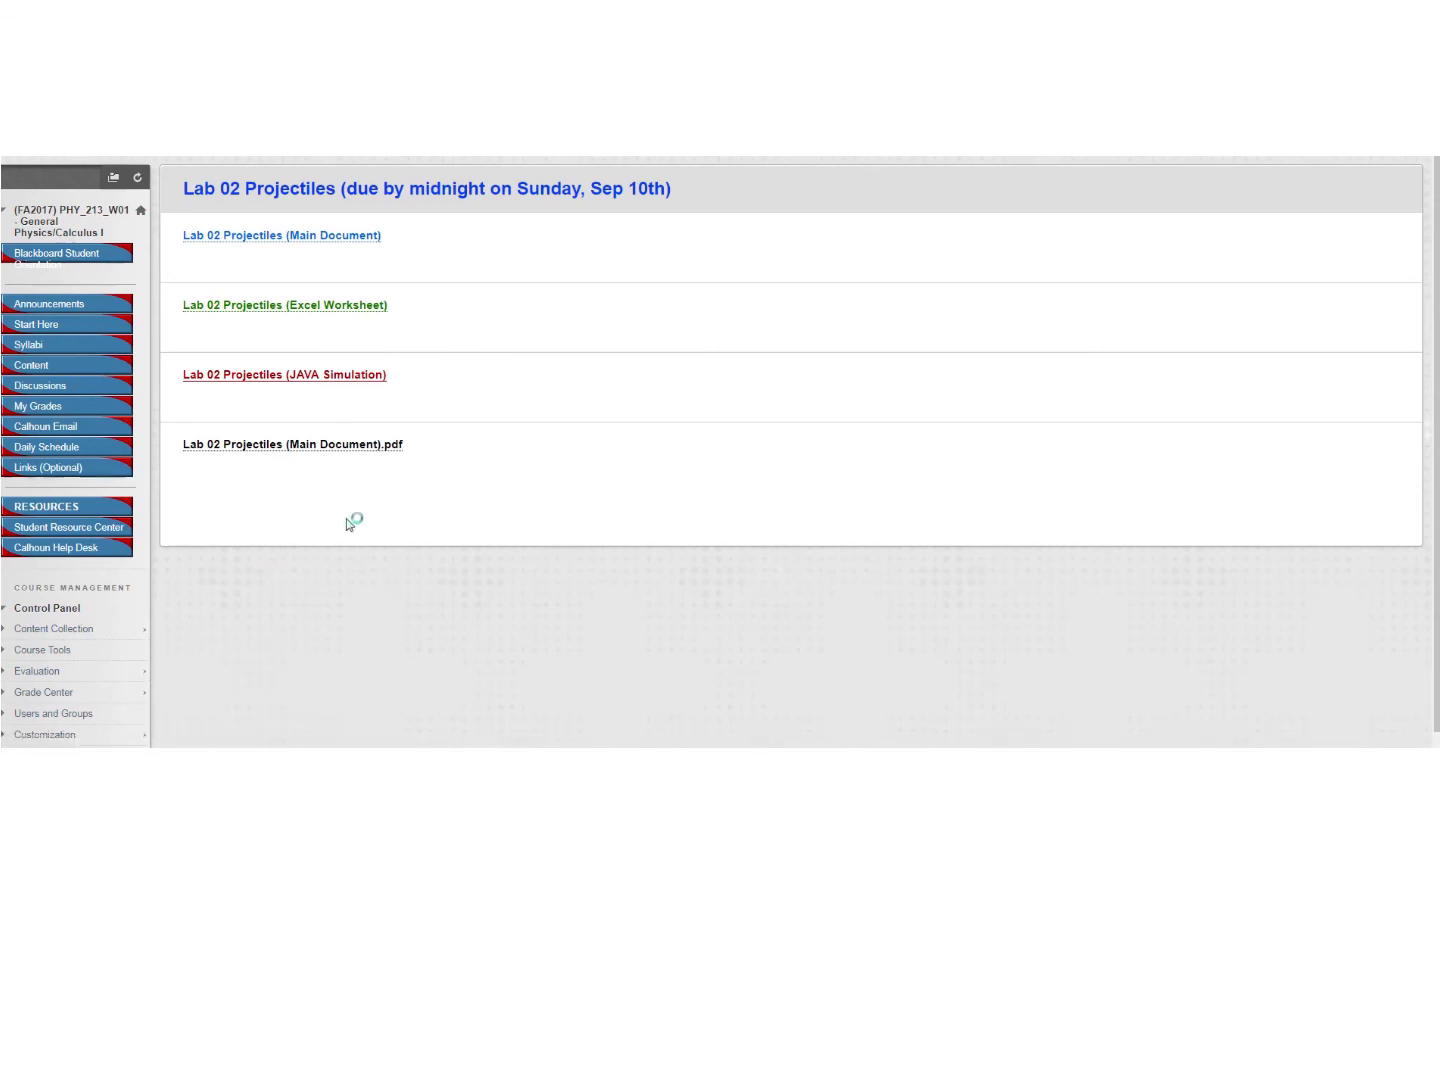